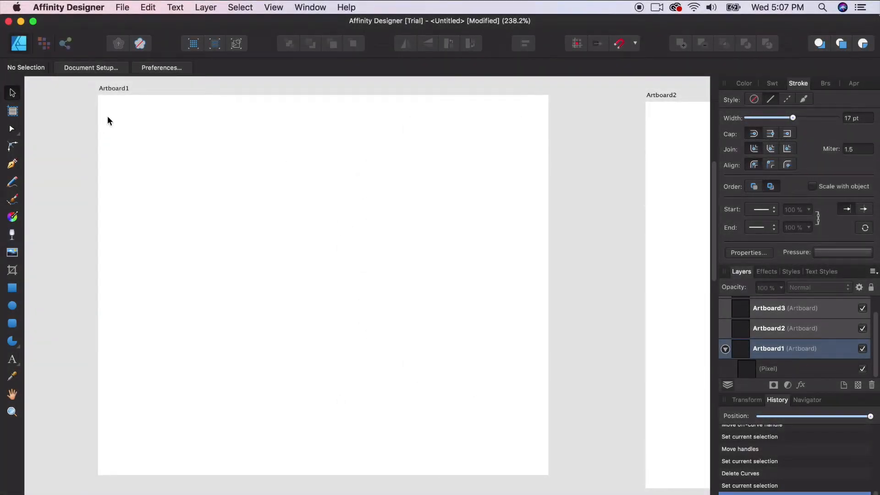
# Create a new Web document, WXGA 1280 × 800 px in pixels, keeping the default type and units
pyautogui.click(122, 7)
pyautogui.click(127, 21)
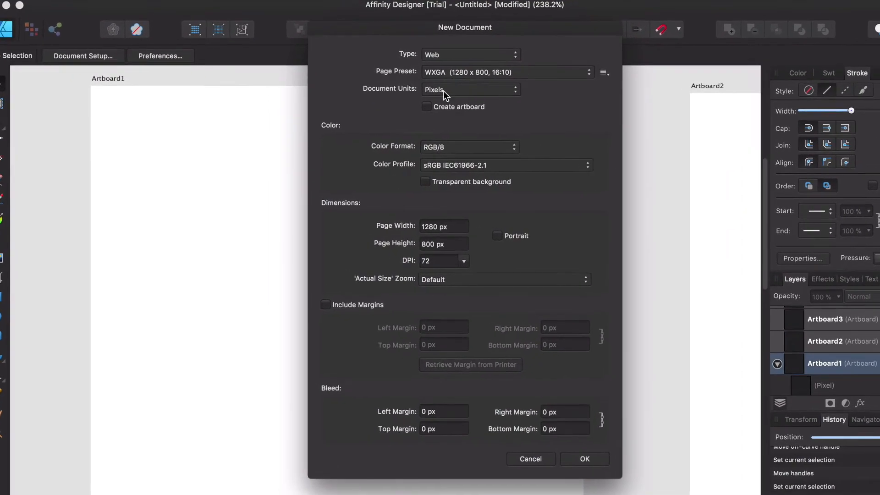
pyautogui.click(443, 91)
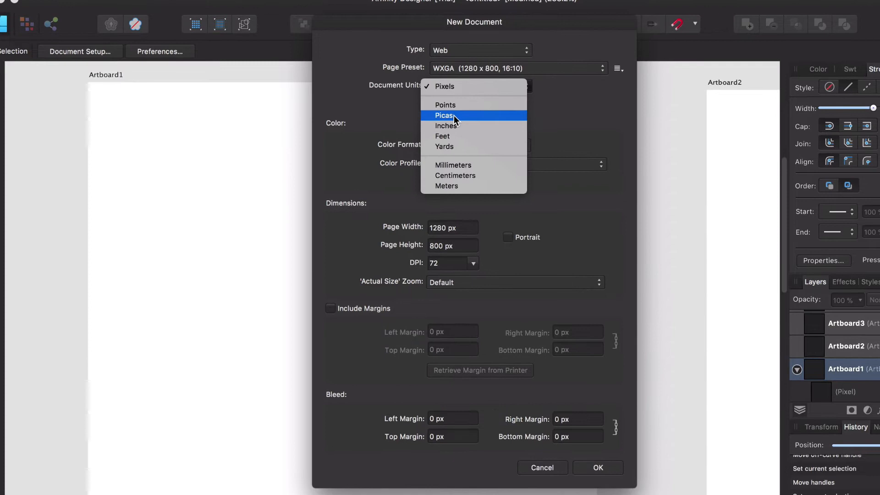
pyautogui.press('Escape')
pyautogui.click(478, 49)
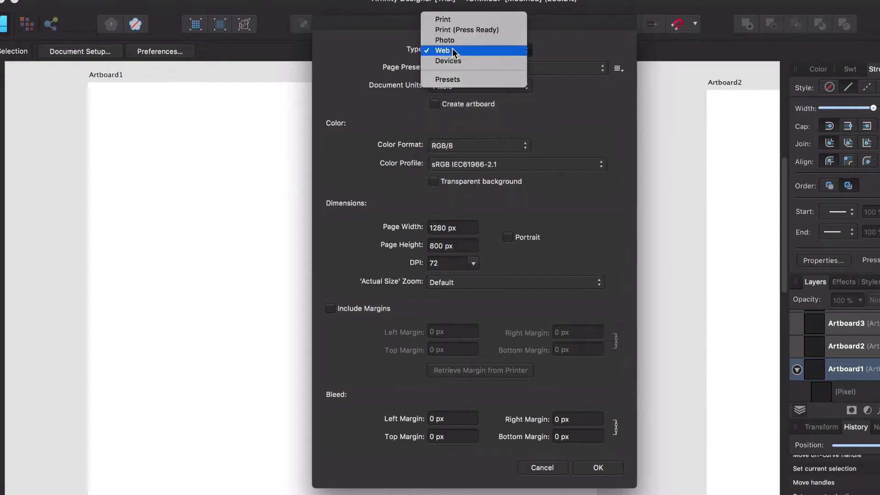
pyautogui.click(455, 51)
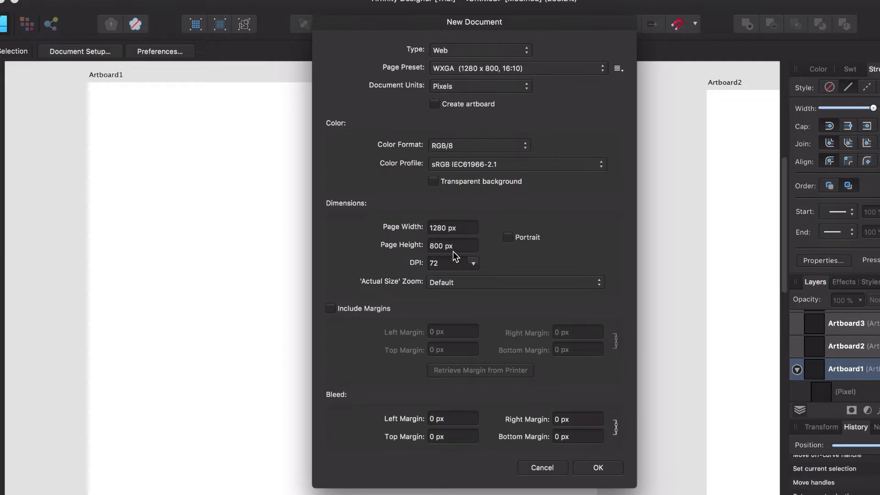
pyautogui.click(598, 467)
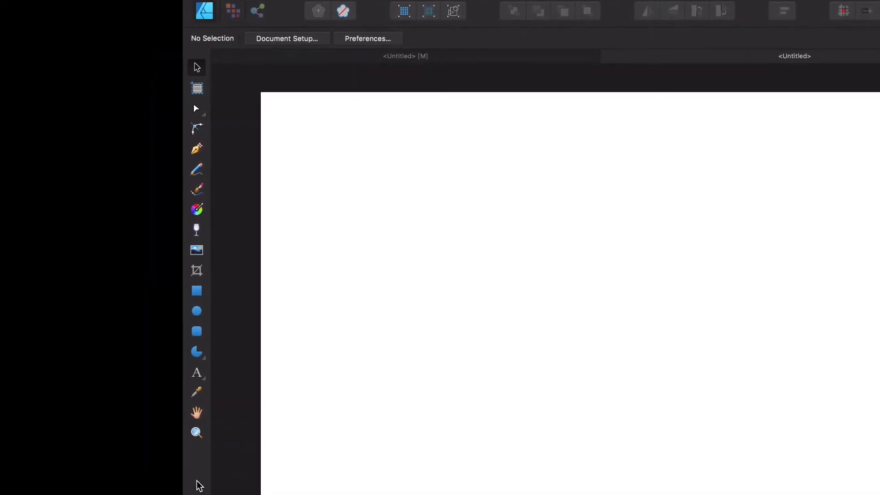
pyautogui.doubleClick(195, 473)
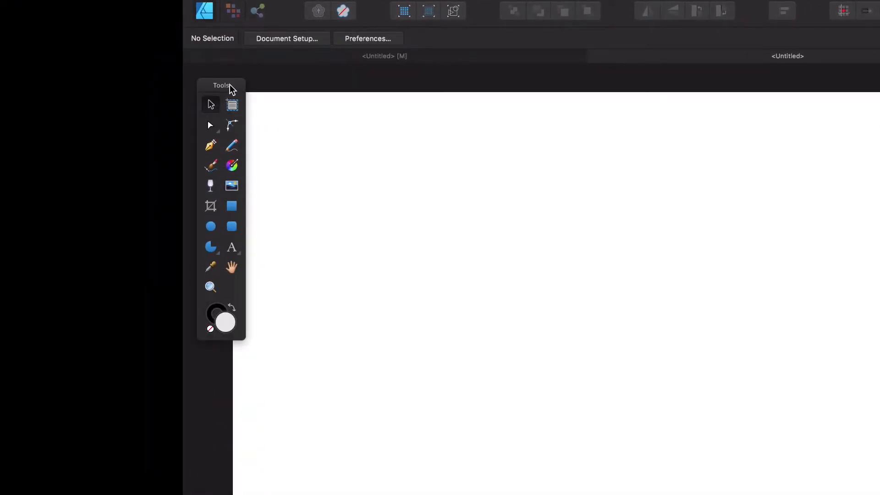
pyautogui.moveTo(230, 85)
pyautogui.mouseDown()
pyautogui.moveTo(748, 128)
pyautogui.moveTo(343, 104)
pyautogui.mouseUp()
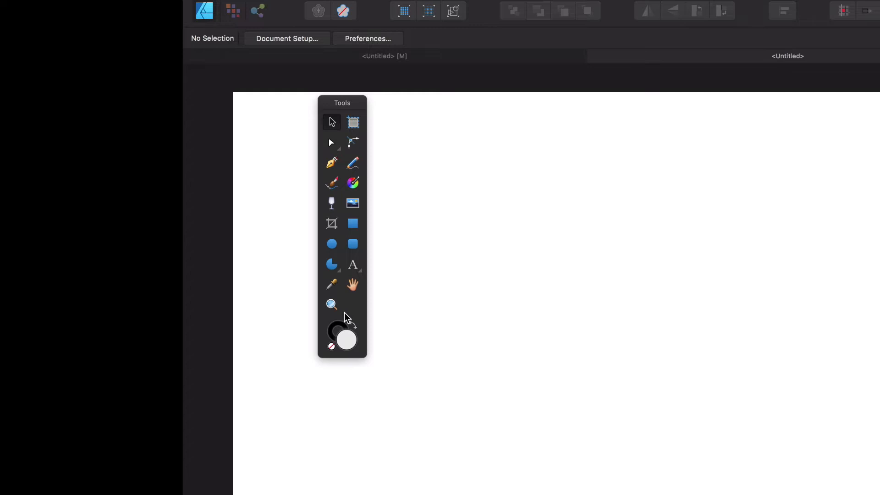
pyautogui.doubleClick(330, 323)
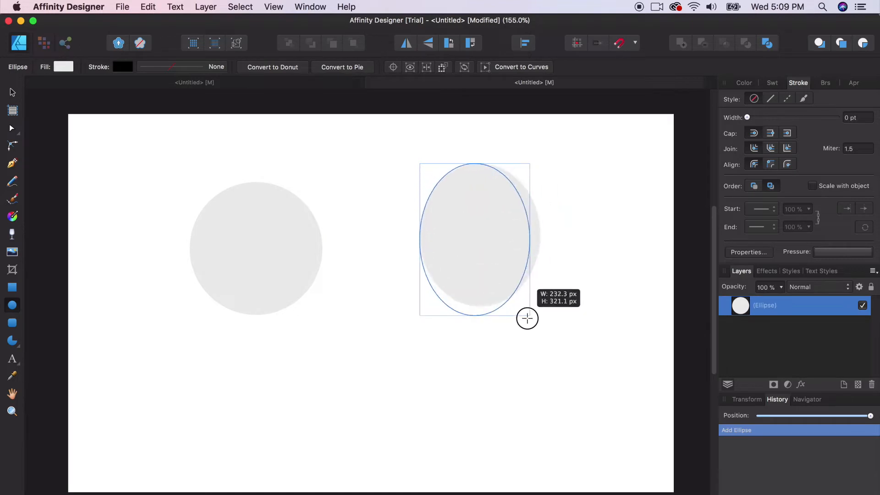
# Draw a second circle to the right of the grey one, undoing a misplaced first attempt
pyautogui.moveTo(525, 220); pyautogui.dragTo(571, 310)
pyautogui.press('super+z')
pyautogui.moveTo(360, 183); pyautogui.dragTo(509, 329)
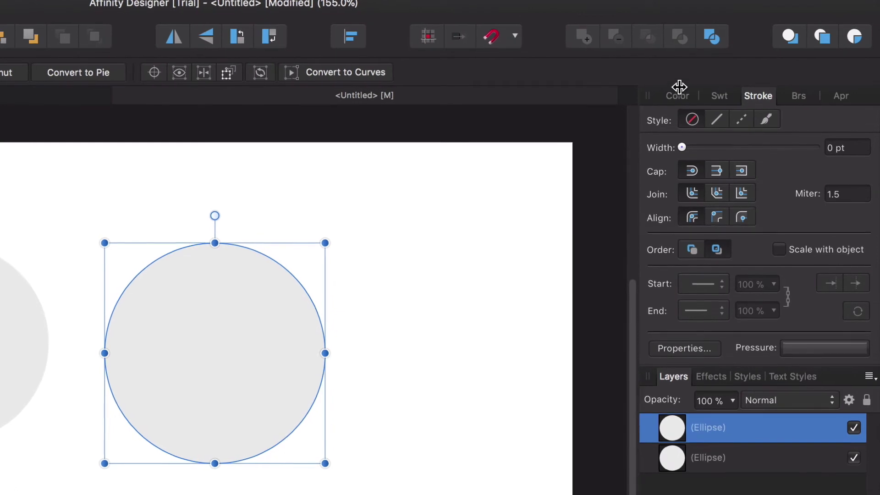
# Show the colour wheel and shift the new circle's fill from blue through to a light violet
pyautogui.click(682, 94)
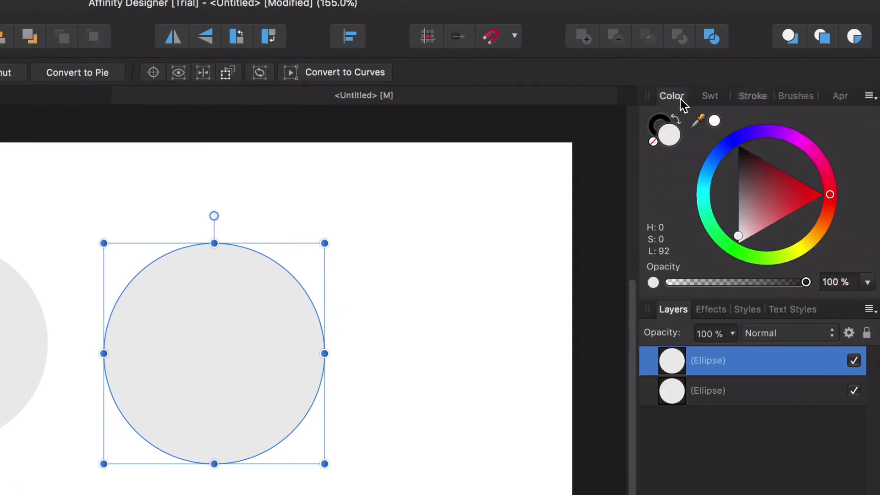
pyautogui.moveTo(677, 94)
pyautogui.mouseDown()
pyautogui.moveTo(416, 215)
pyautogui.moveTo(661, 97)
pyautogui.mouseUp()
pyautogui.click(668, 99)
pyautogui.moveTo(831, 196)
pyautogui.mouseDown()
pyautogui.moveTo(710, 175)
pyautogui.moveTo(740, 248)
pyautogui.moveTo(832, 187)
pyautogui.moveTo(730, 148)
pyautogui.moveTo(704, 180)
pyautogui.moveTo(764, 173)
pyautogui.moveTo(781, 198)
pyautogui.moveTo(784, 237)
pyautogui.moveTo(798, 149)
pyautogui.moveTo(805, 173)
pyautogui.moveTo(784, 241)
pyautogui.moveTo(723, 202)
pyautogui.moveTo(767, 182)
pyautogui.mouseUp()
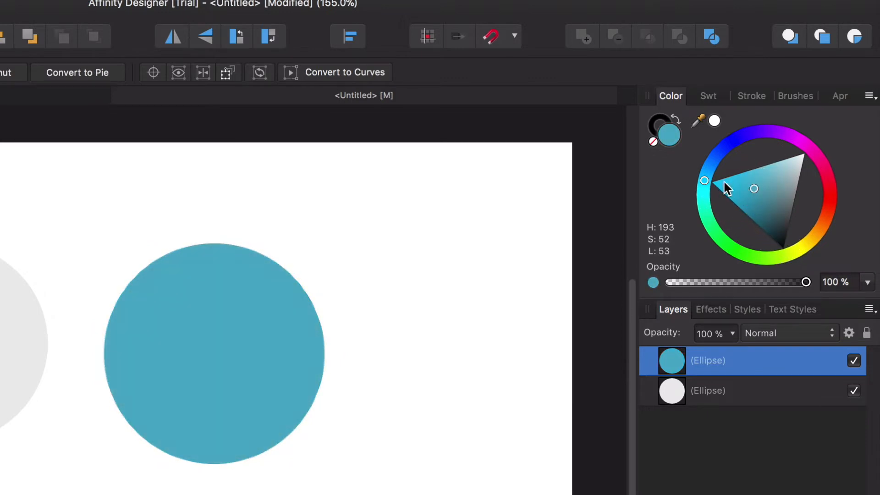
pyautogui.moveTo(705, 180); pyautogui.dragTo(741, 136)
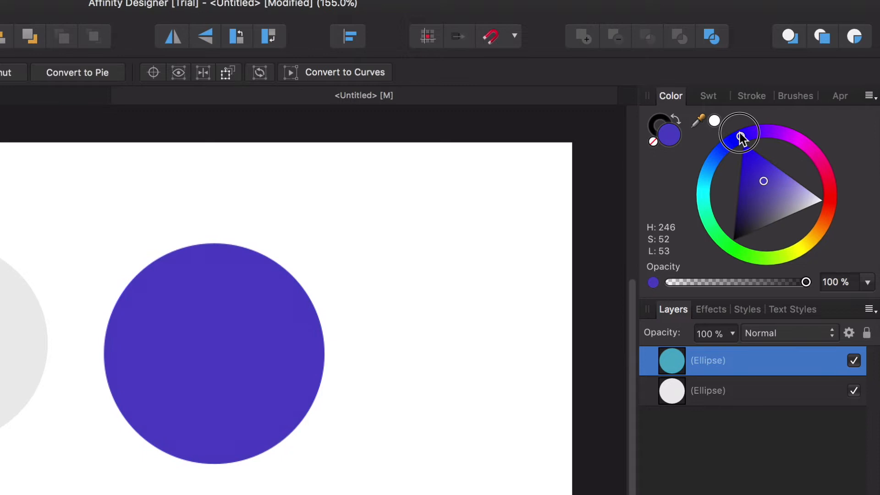
pyautogui.moveTo(759, 183)
pyautogui.mouseDown()
pyautogui.moveTo(784, 193)
pyautogui.moveTo(761, 177)
pyautogui.moveTo(788, 186)
pyautogui.mouseUp()
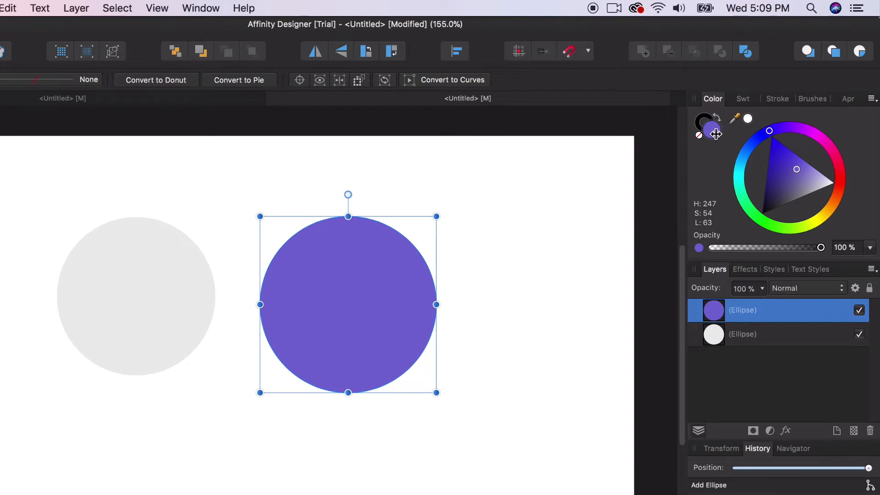
# Give the violet circle a deep purple outline colour, after toggling fill/stroke swap back
pyautogui.click(717, 119)
pyautogui.click(717, 119)
pyautogui.click(717, 119)
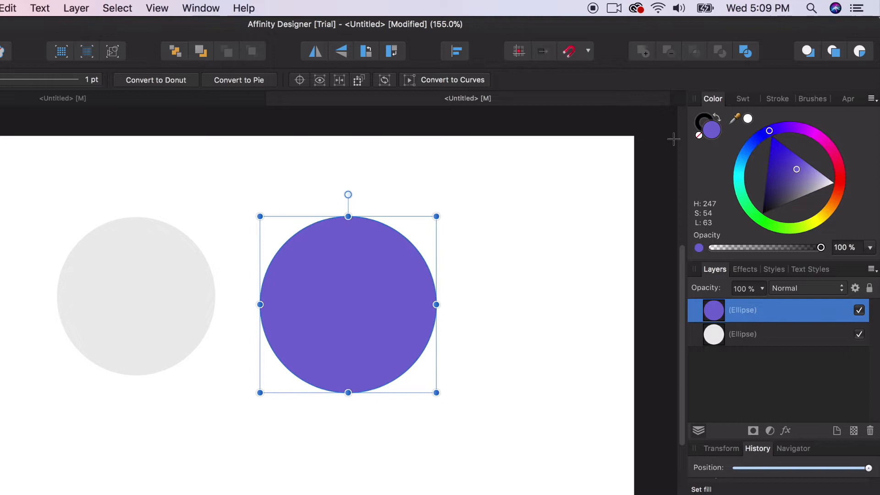
pyautogui.click(156, 166)
pyautogui.click(334, 260)
pyautogui.click(703, 120)
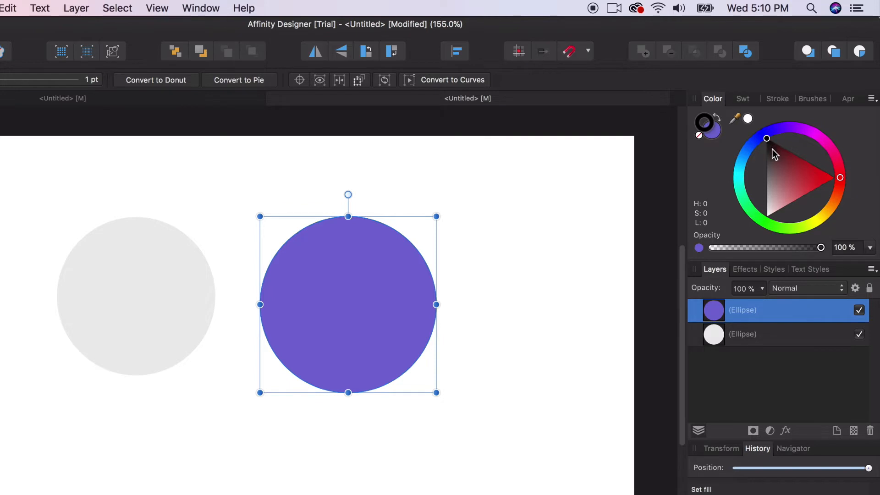
pyautogui.click(809, 130)
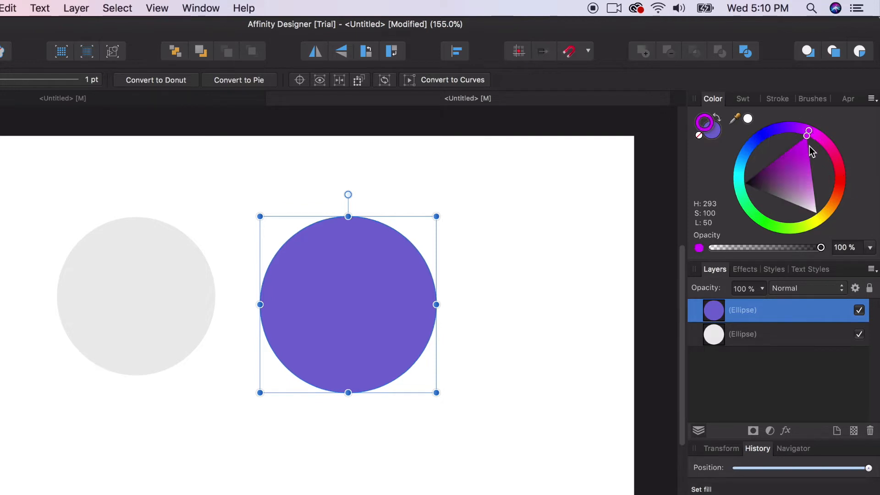
pyautogui.moveTo(798, 150); pyautogui.dragTo(784, 171)
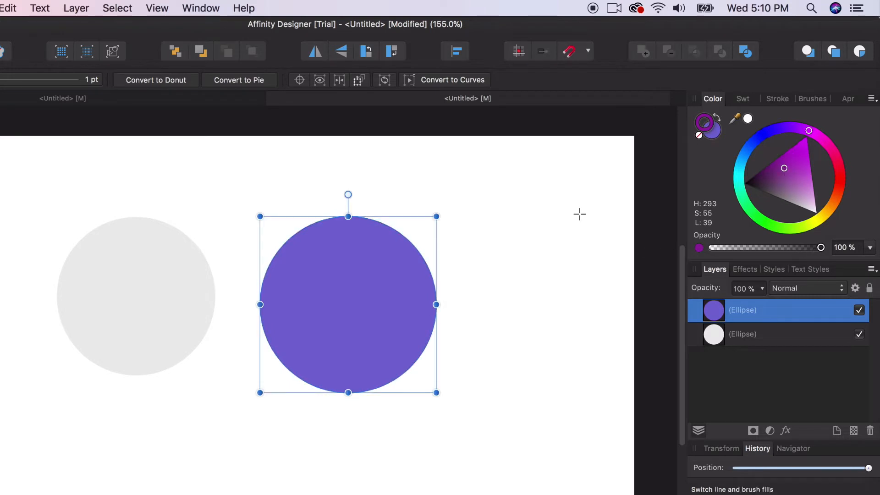
# Float the Stroke settings over the canvas and thicken the circle's outline to 18 pt
pyautogui.click(448, 311)
pyautogui.scroll(5, 419, 301)
pyautogui.click(410, 306)
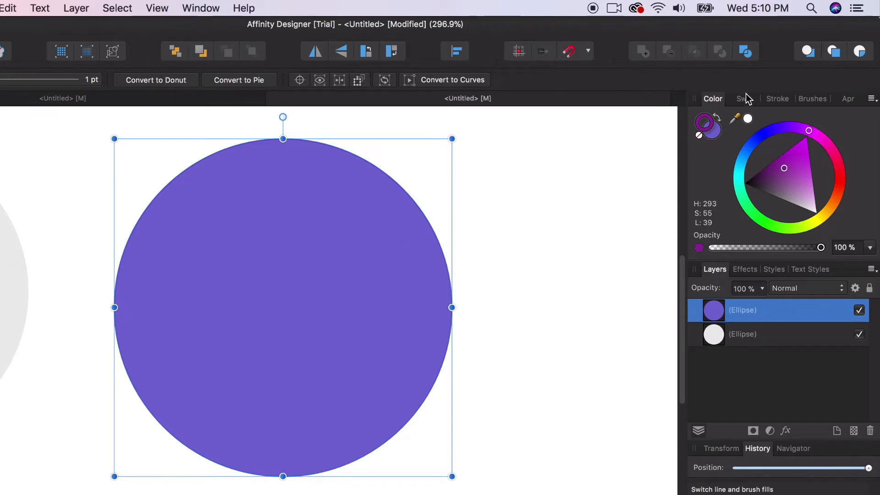
pyautogui.click(778, 98)
pyautogui.moveTo(782, 99); pyautogui.dragTo(513, 175)
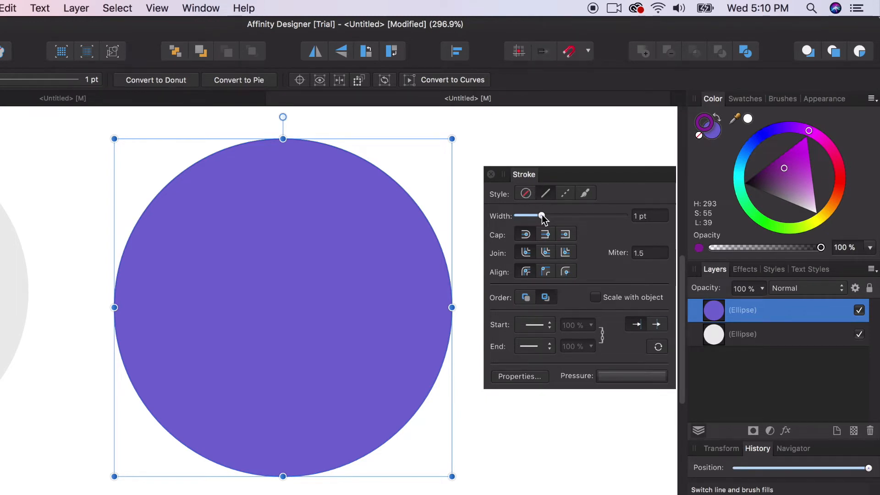
pyautogui.moveTo(541, 216)
pyautogui.mouseDown()
pyautogui.moveTo(601, 216)
pyautogui.moveTo(523, 218)
pyautogui.moveTo(581, 216)
pyautogui.mouseUp()
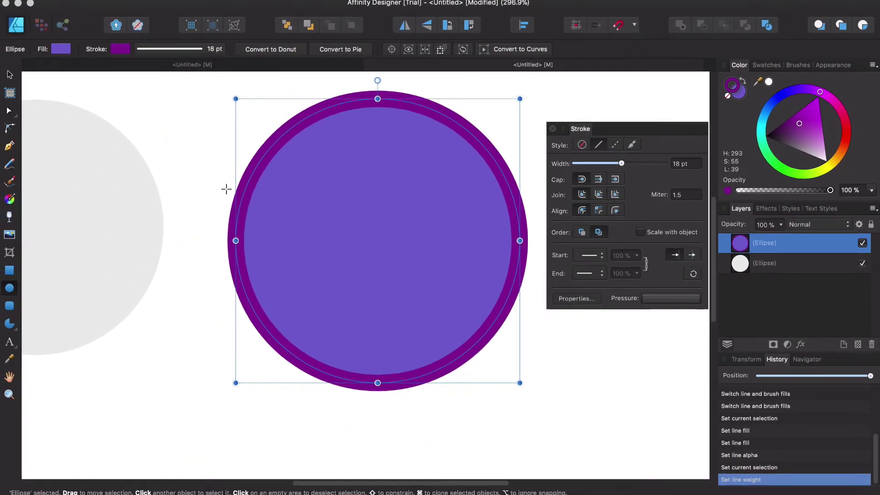
# Delete the violet circle and draw a purple-outlined square on the page, then select it
pyautogui.press('Delete')
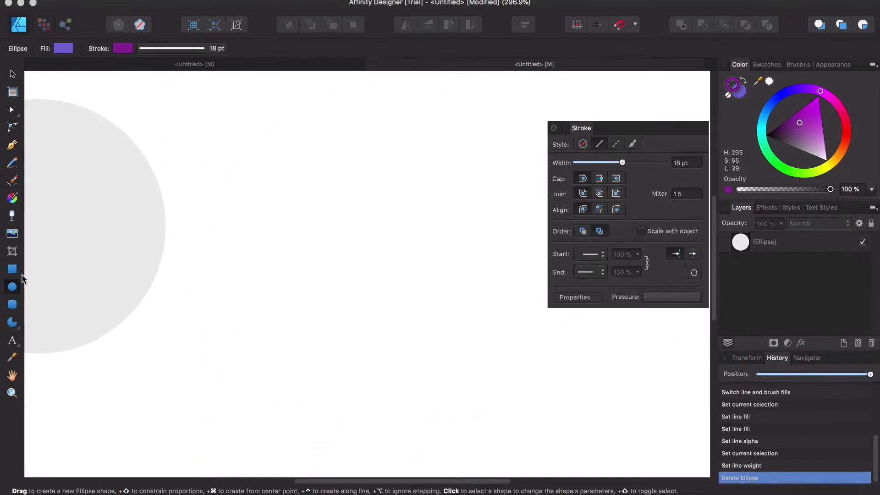
pyautogui.click(19, 276)
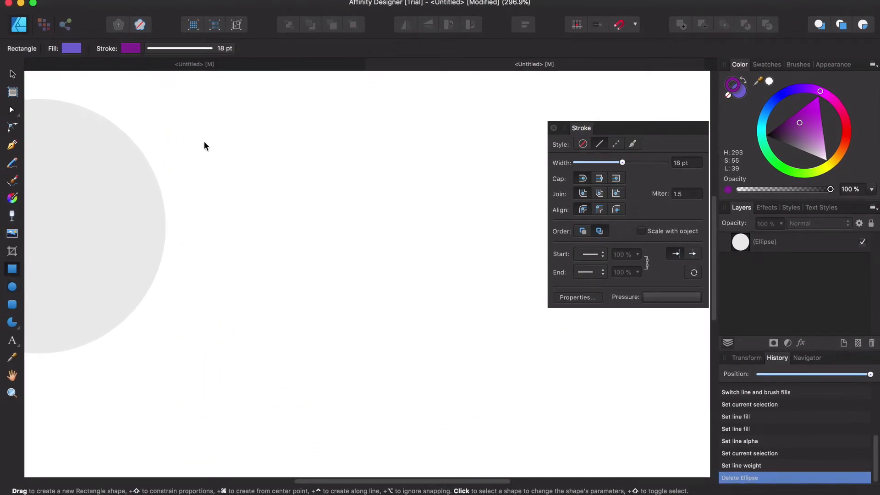
pyautogui.moveTo(196, 129); pyautogui.dragTo(474, 409)
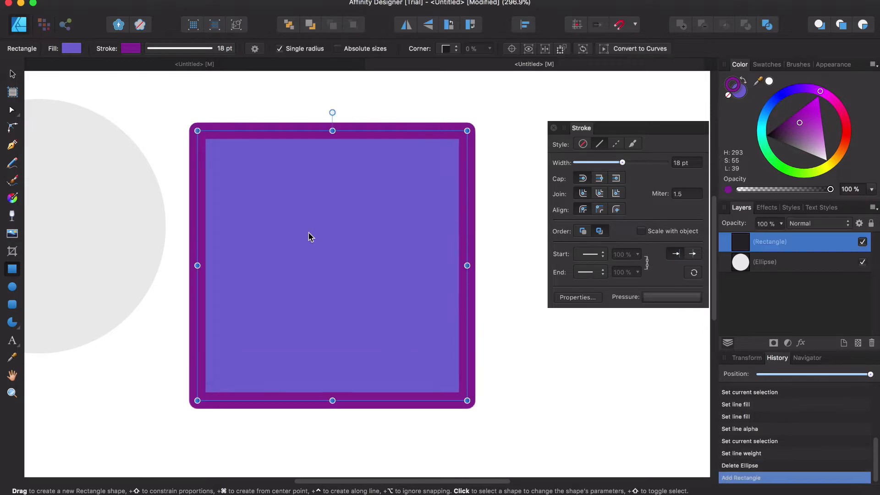
pyautogui.click(12, 74)
pyautogui.press('Escape')
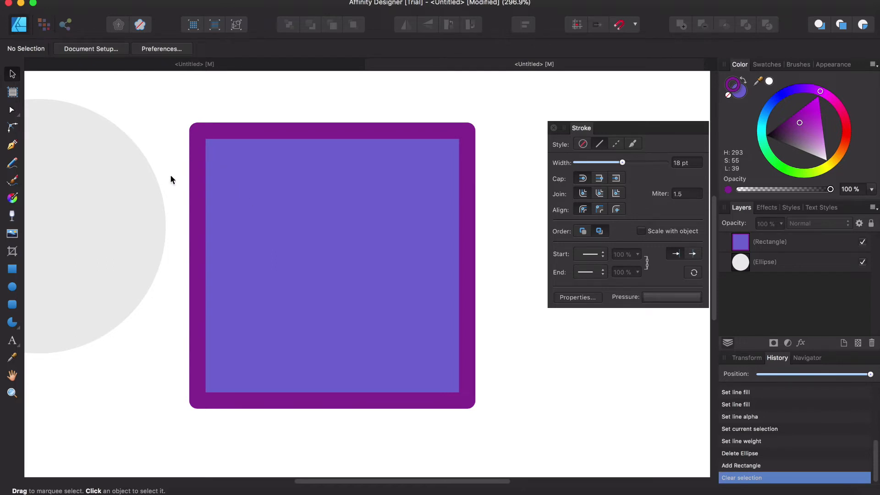
pyautogui.click(356, 212)
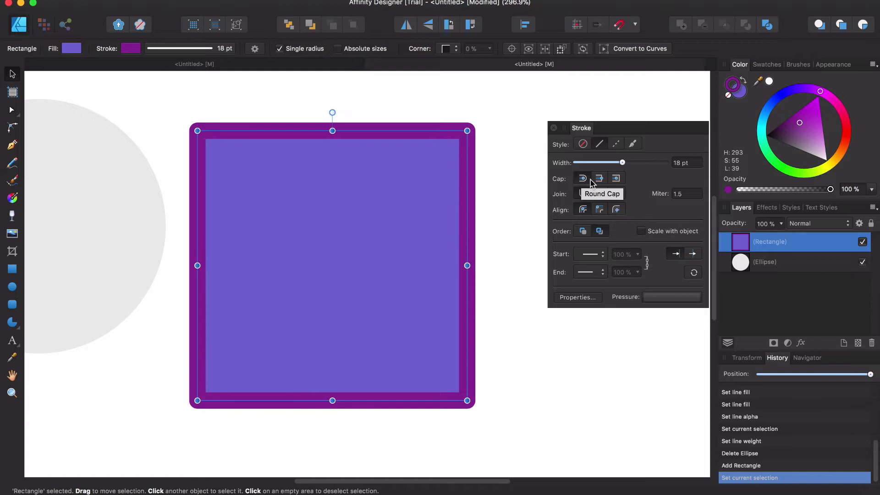
# Set the square's border cap, mitred join, inside alignment and 6.5 pt width, then dock the Stroke settings
pyautogui.click(600, 179)
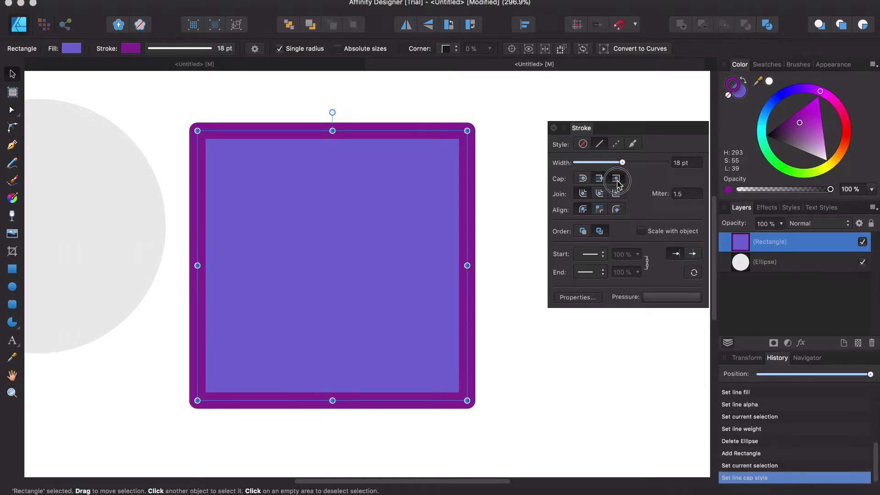
pyautogui.click(583, 194)
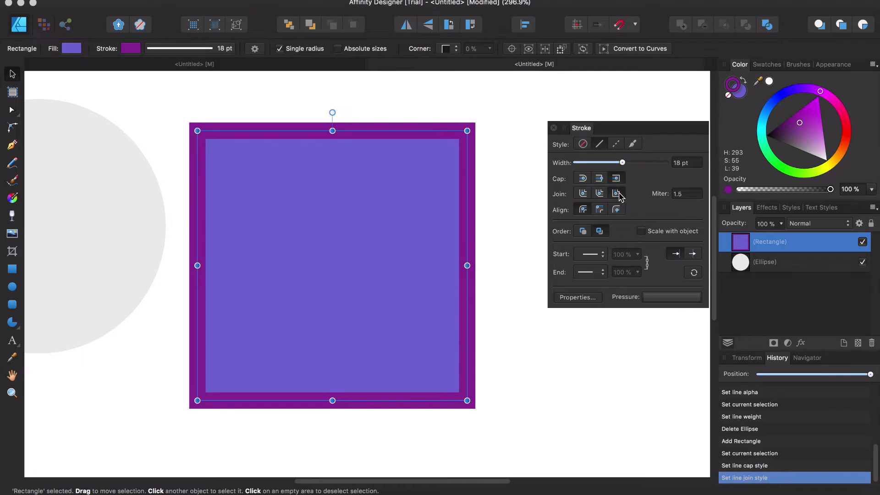
pyautogui.click(600, 210)
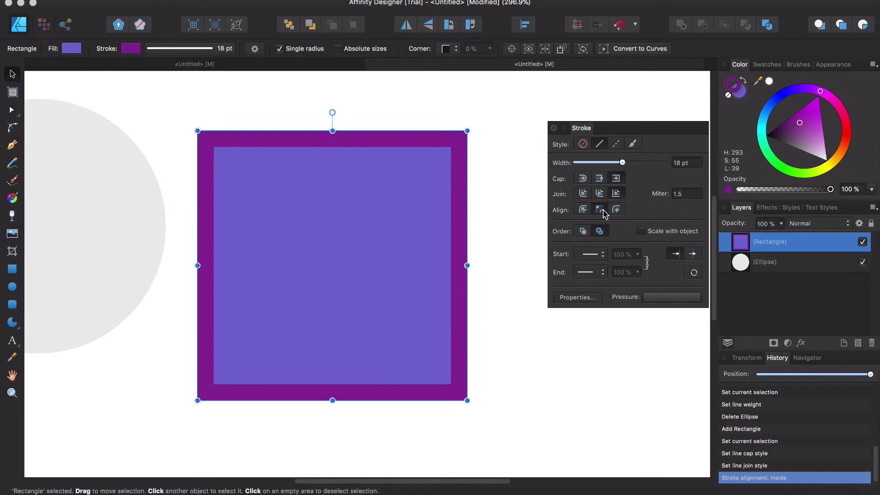
pyautogui.moveTo(623, 163); pyautogui.dragTo(607, 163)
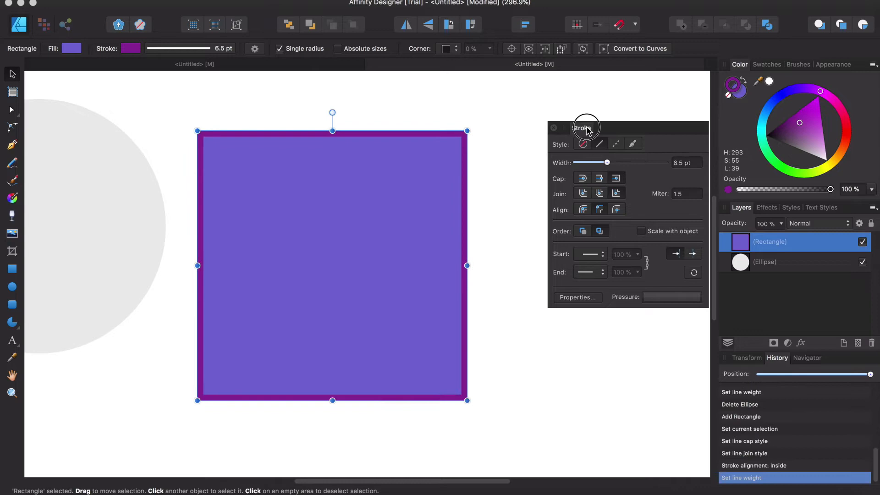
pyautogui.moveTo(586, 129); pyautogui.dragTo(784, 69)
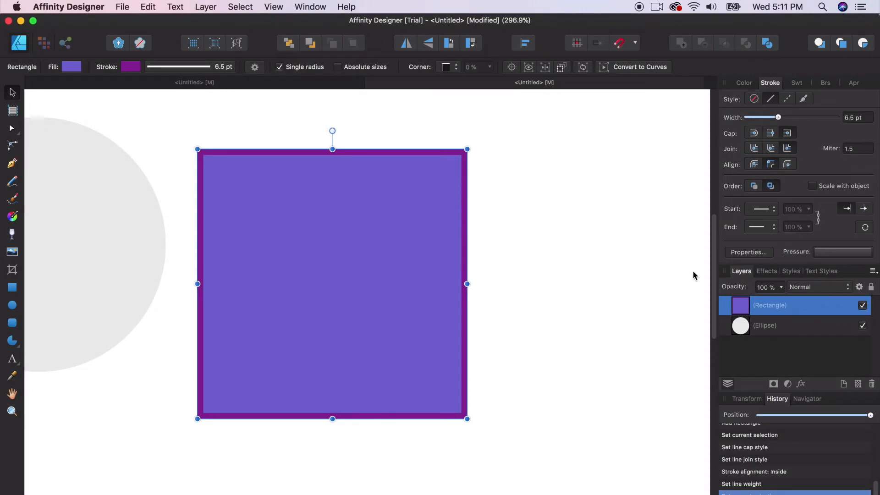
# Enable an Outer Shadow on the square with wider radius, larger offset and lowered opacity
pyautogui.click(767, 272)
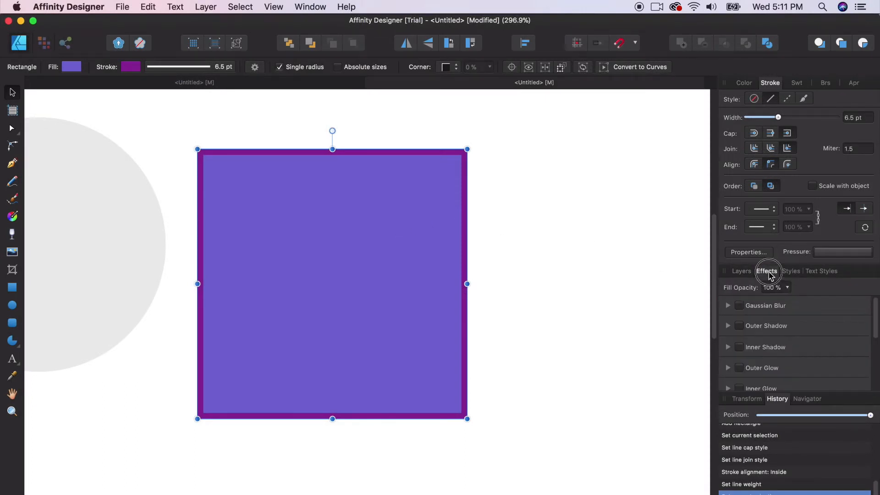
pyautogui.moveTo(766, 270)
pyautogui.mouseDown()
pyautogui.moveTo(562, 194)
pyautogui.moveTo(743, 272)
pyautogui.mouseUp()
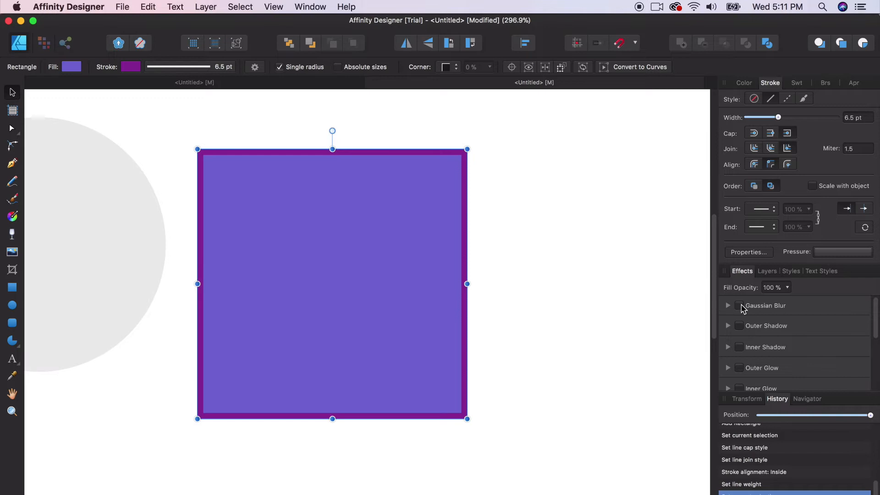
pyautogui.scroll(-2, 741, 344)
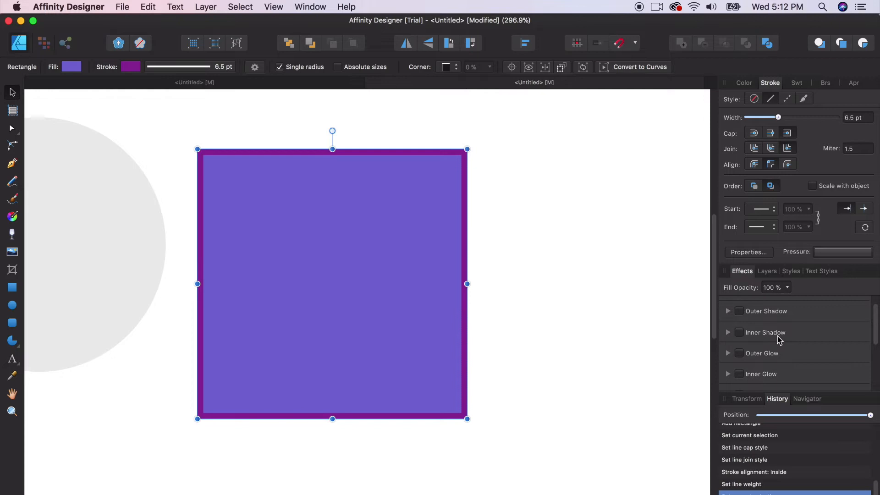
pyautogui.scroll(1, 765, 336)
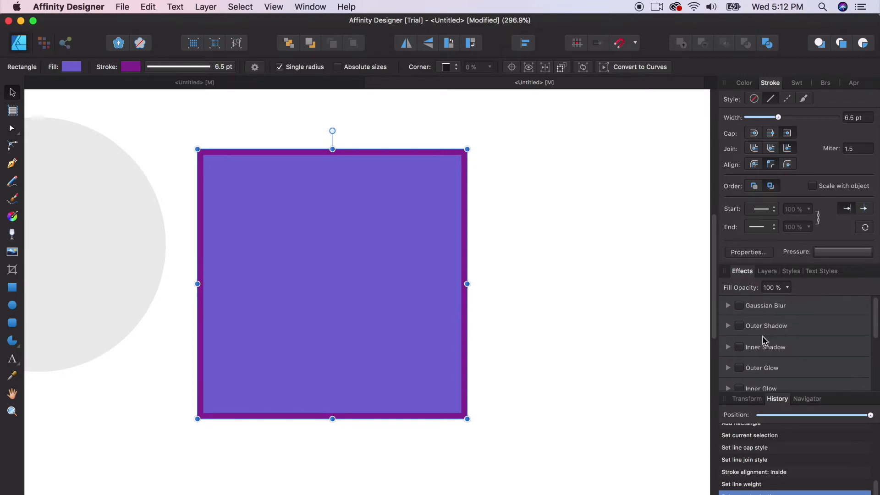
pyautogui.click(739, 326)
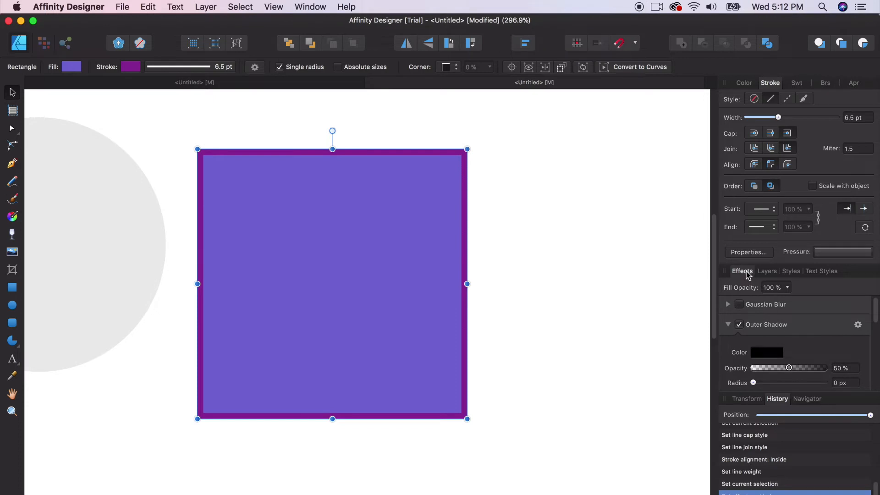
pyautogui.moveTo(742, 271); pyautogui.dragTo(531, 180)
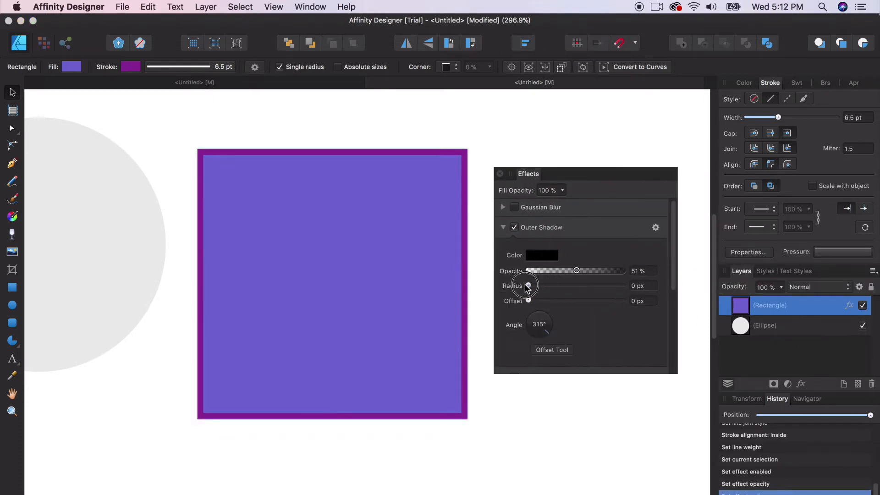
pyautogui.moveTo(528, 285); pyautogui.dragTo(584, 288)
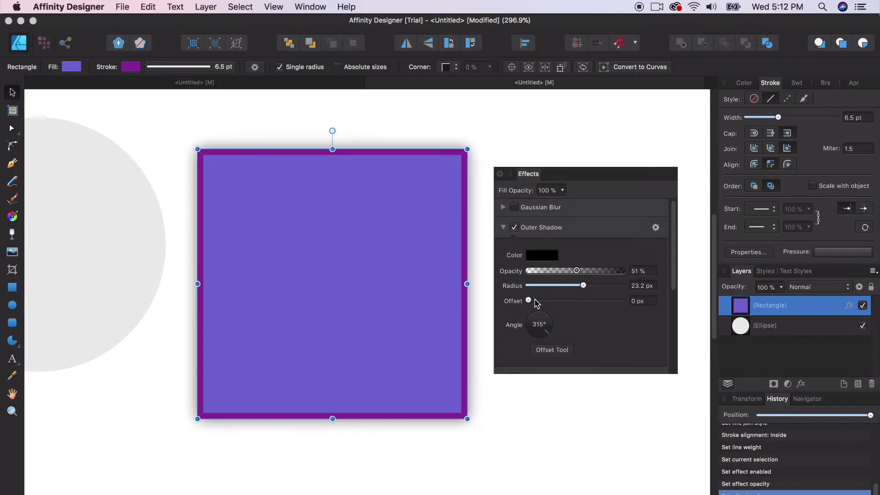
pyautogui.moveTo(528, 300); pyautogui.dragTo(573, 301)
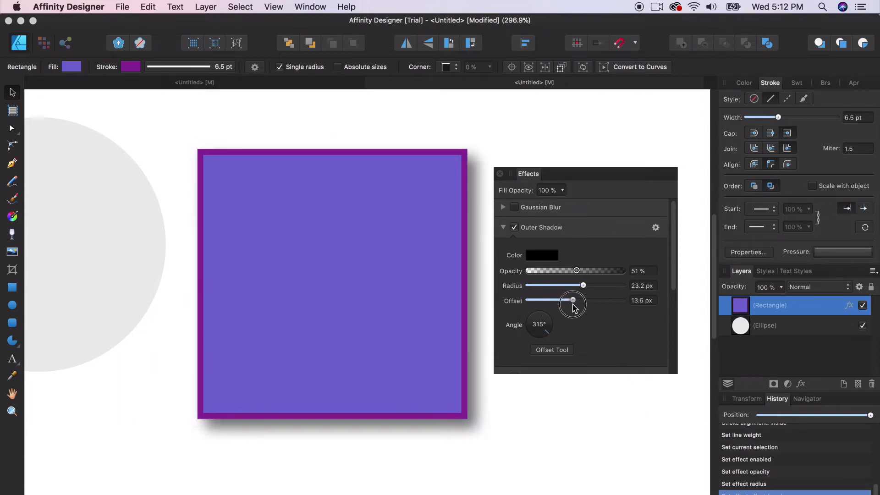
pyautogui.moveTo(577, 271); pyautogui.dragTo(640, 273)
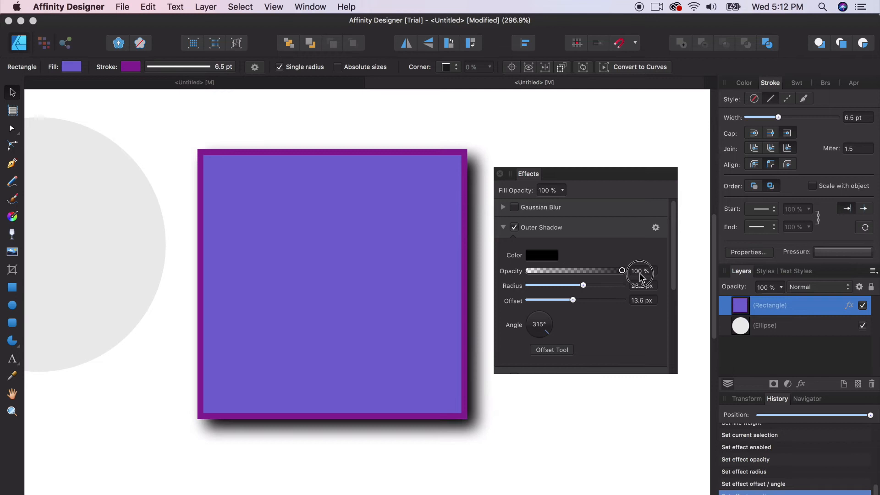
pyautogui.moveTo(622, 271); pyautogui.dragTo(551, 273)
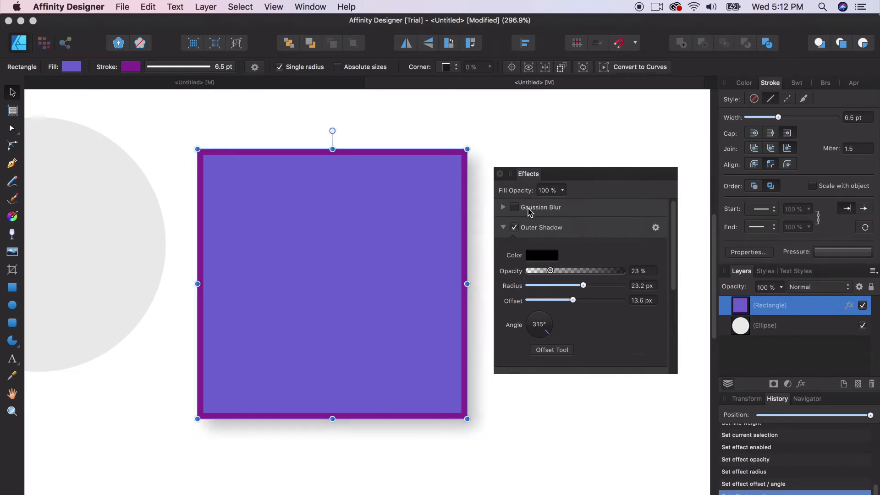
# Try and remove a Bevel/Emboss effect, then dock the Effects settings back at the side
pyautogui.click(505, 231)
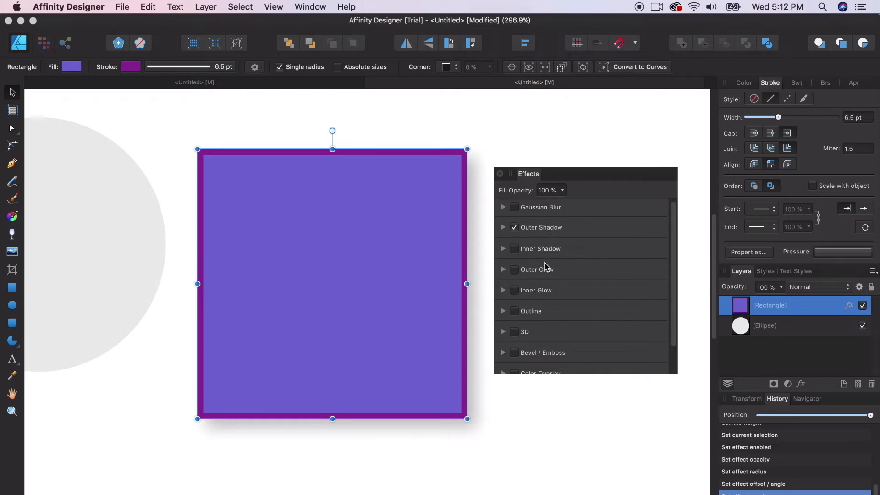
pyautogui.scroll(-3, 543, 303)
pyautogui.click(514, 320)
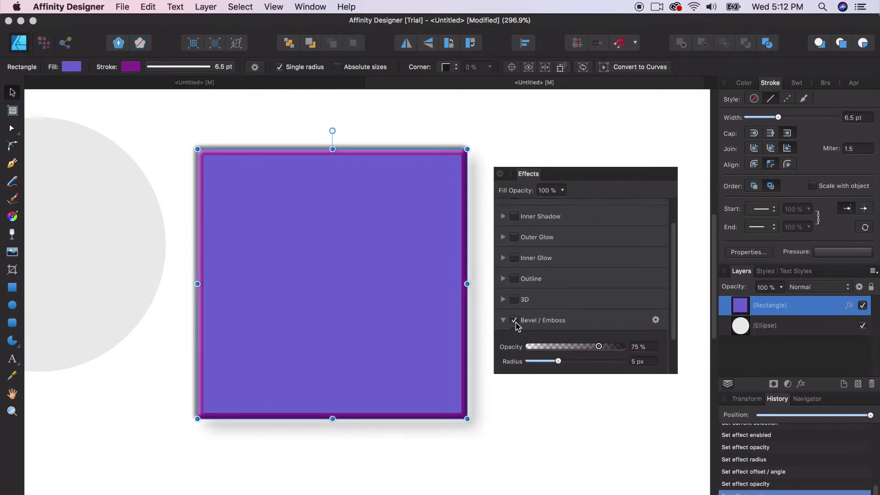
pyautogui.click(514, 322)
pyautogui.scroll(3, 567, 306)
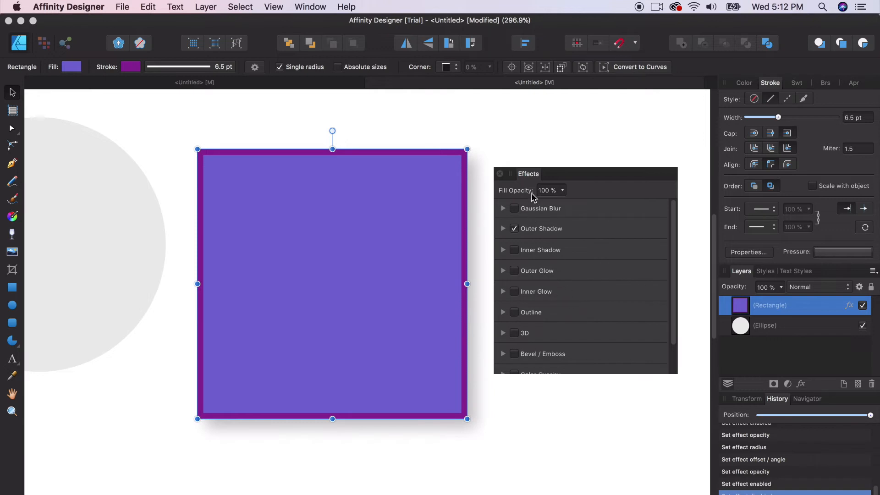
pyautogui.moveTo(533, 173)
pyautogui.mouseDown()
pyautogui.moveTo(834, 278)
pyautogui.moveTo(832, 272)
pyautogui.mouseUp()
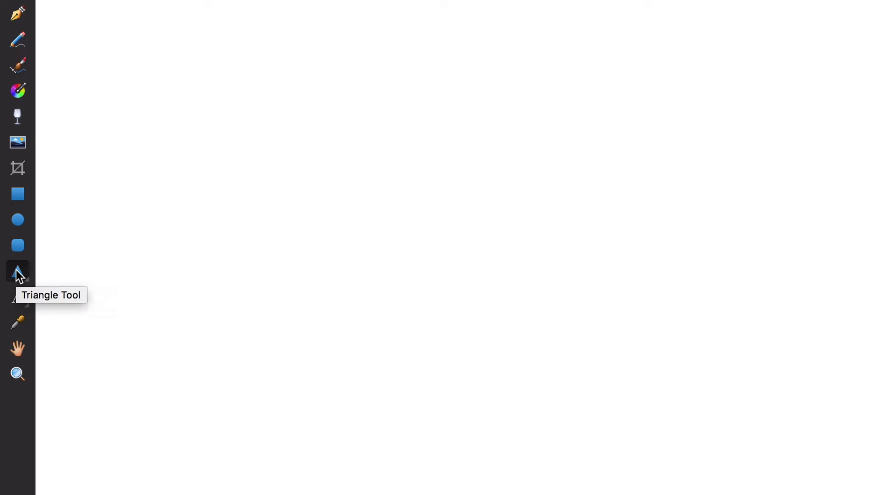
# Draw a star with the Star Tool, undo a stray tiny one, and test its inner radius handle
pyautogui.click(18, 271)
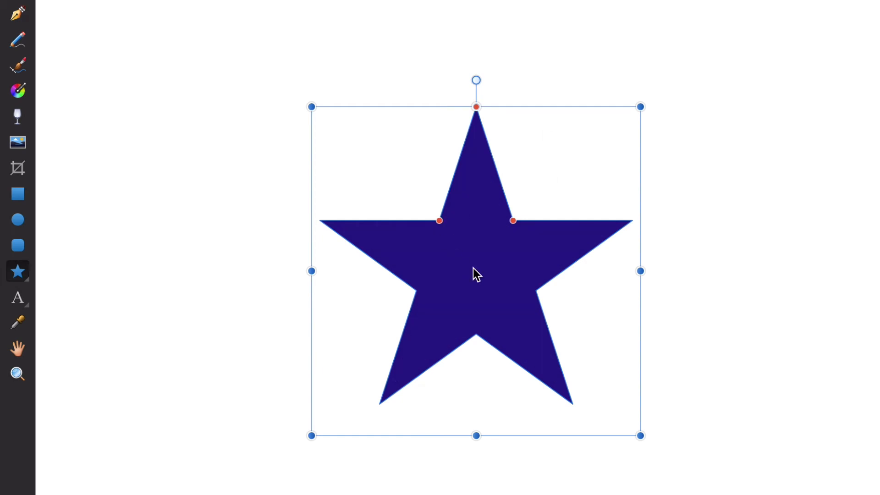
pyautogui.moveTo(470, 213); pyautogui.dragTo(480, 271)
pyautogui.hotkey('ctrl', 'z')
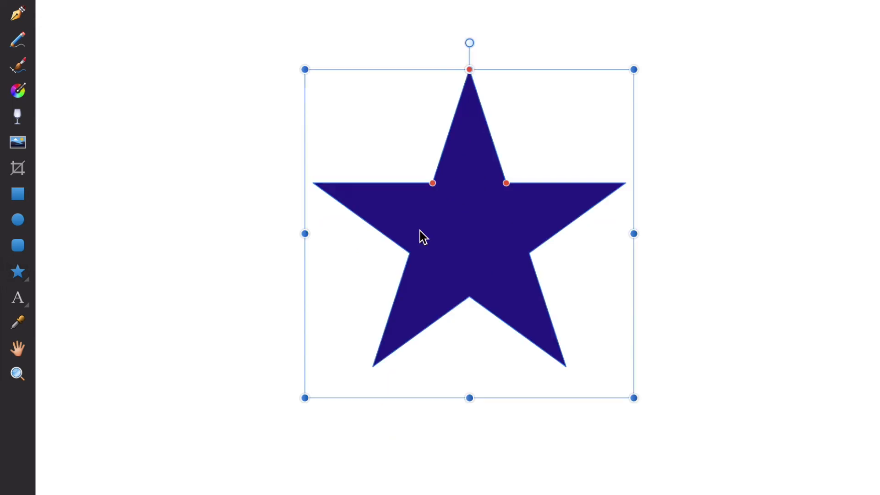
pyautogui.press('Escape')
pyautogui.click(489, 240)
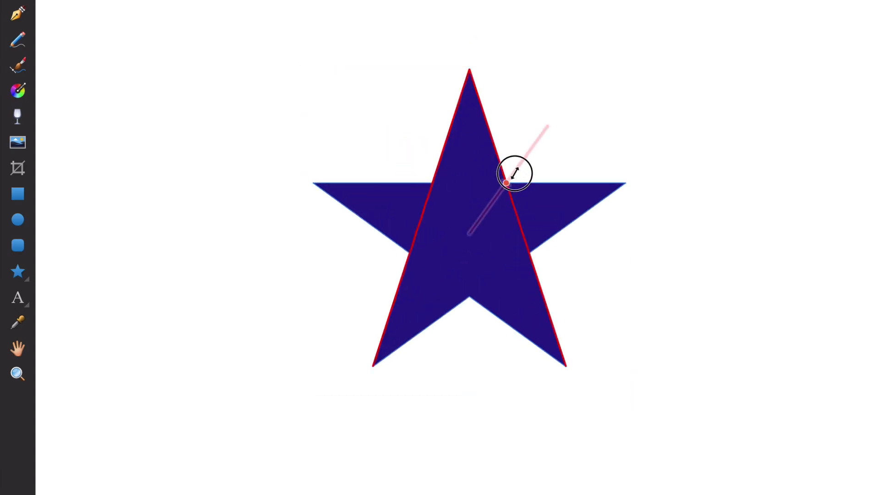
pyautogui.moveTo(509, 184)
pyautogui.mouseDown()
pyautogui.moveTo(568, 117)
pyautogui.moveTo(502, 183)
pyautogui.mouseUp()
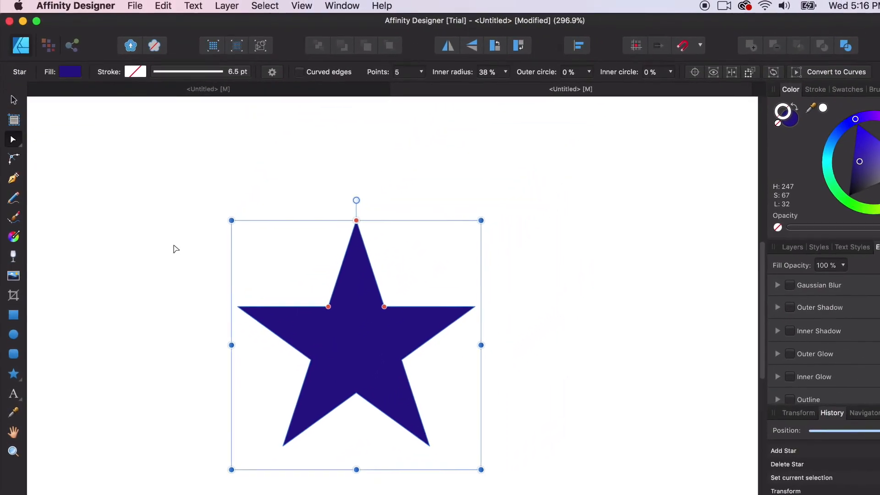
# With the Corner Tool select all the star's nodes and round its points and inner corners
pyautogui.click(14, 161)
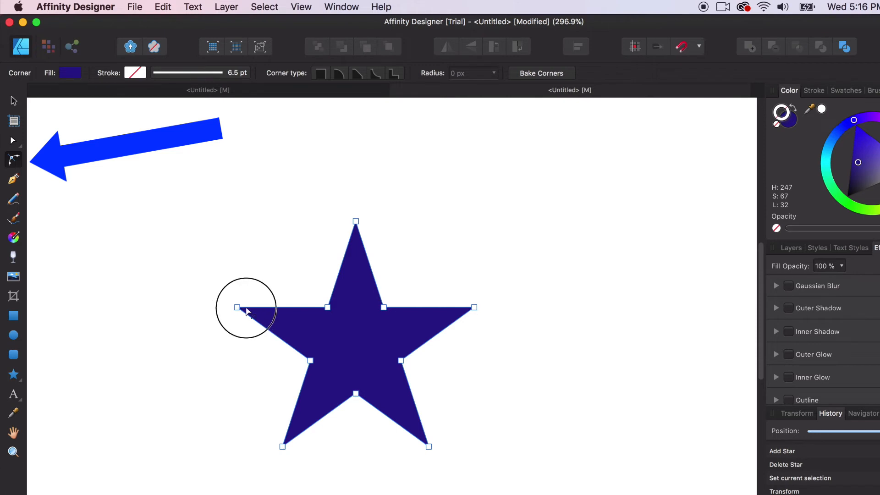
pyautogui.moveTo(238, 307); pyautogui.dragTo(261, 315)
pyautogui.moveTo(475, 309); pyautogui.dragTo(468, 313)
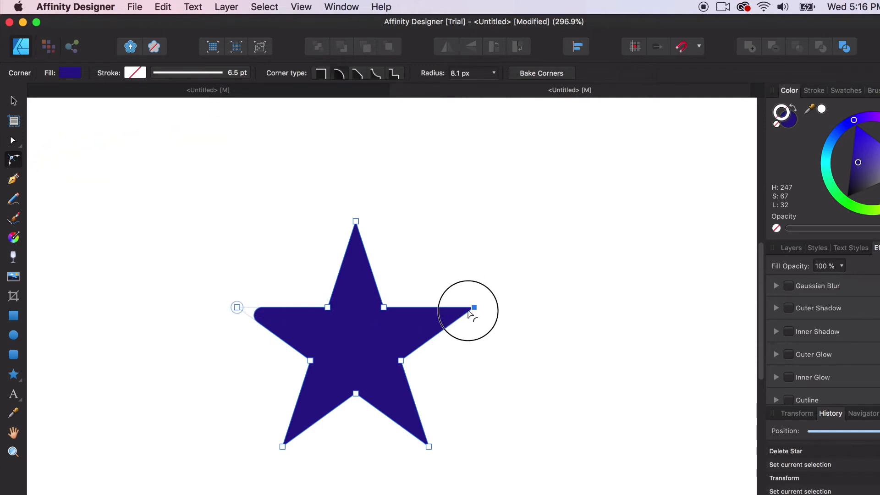
pyautogui.moveTo(235, 214); pyautogui.dragTo(509, 475)
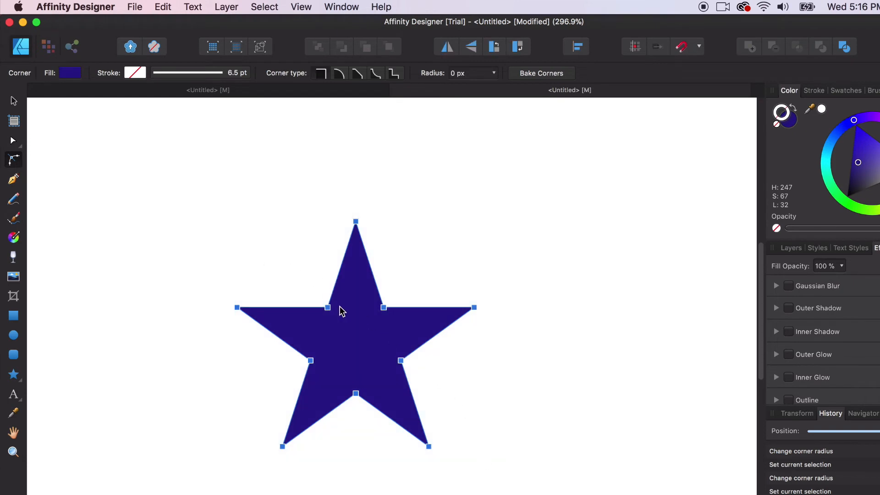
pyautogui.moveTo(328, 309); pyautogui.dragTo(315, 298)
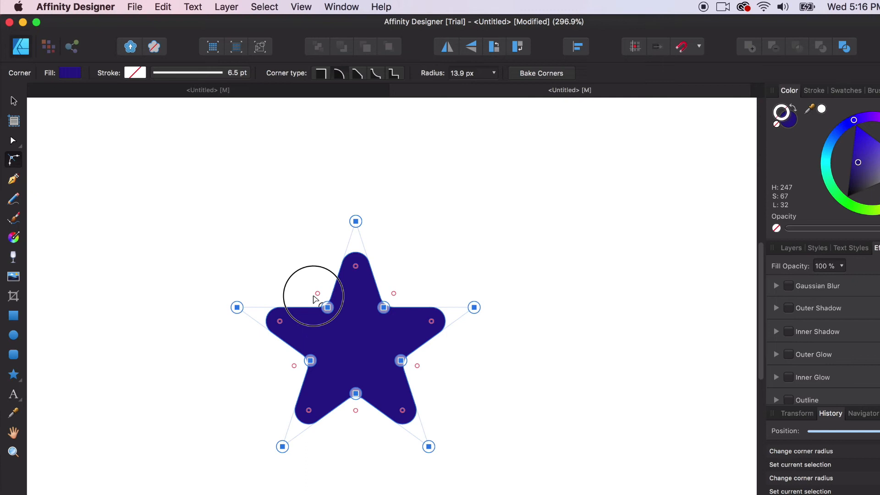
pyautogui.moveTo(280, 321); pyautogui.dragTo(285, 317)
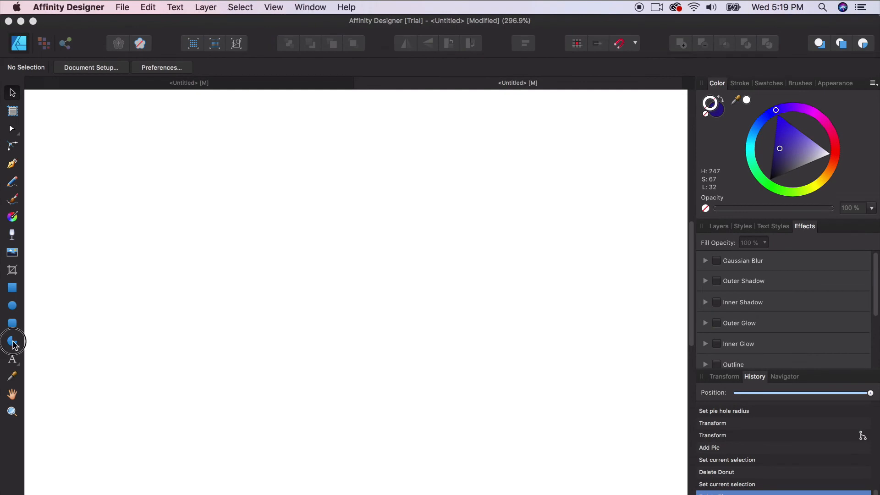
# Draw a pie, open a central hole to make a donut, and set the slice end angle to cut a quarter
pyautogui.click(15, 341)
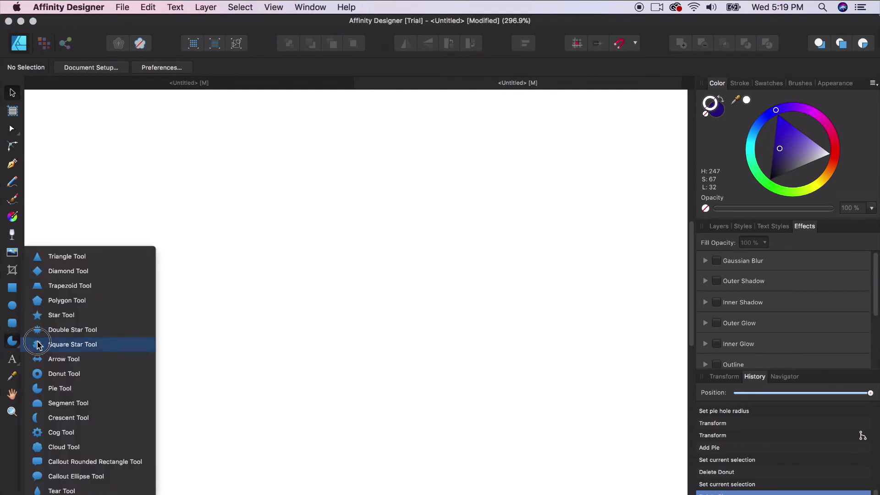
pyautogui.click(63, 389)
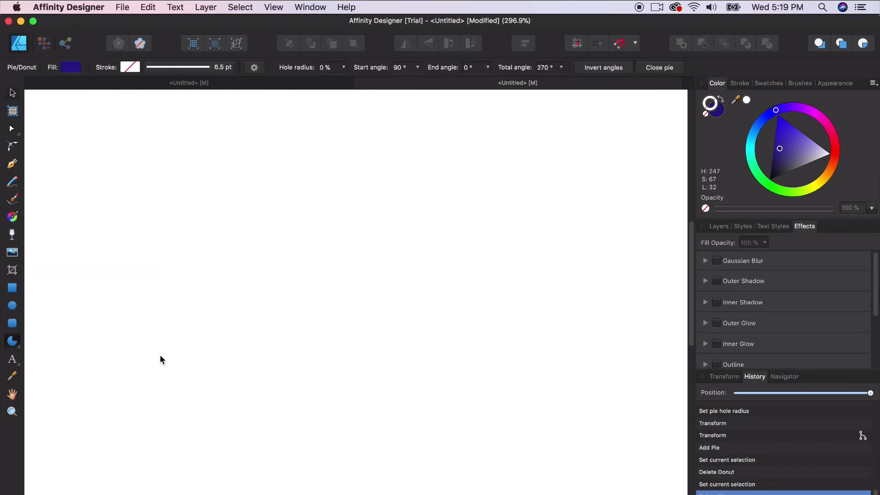
pyautogui.moveTo(235, 211); pyautogui.dragTo(432, 415)
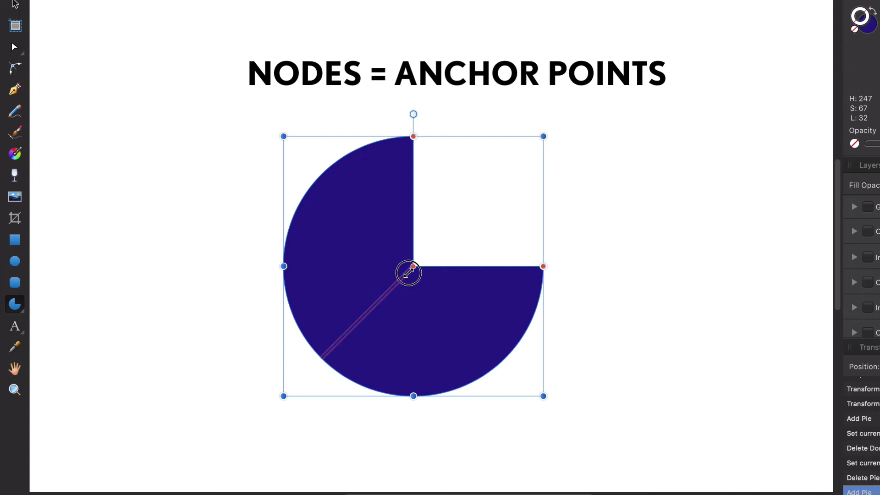
pyautogui.moveTo(411, 269)
pyautogui.mouseDown()
pyautogui.moveTo(363, 342)
pyautogui.moveTo(386, 299)
pyautogui.mouseUp()
pyautogui.moveTo(522, 266)
pyautogui.mouseDown()
pyautogui.moveTo(549, 256)
pyautogui.moveTo(543, 268)
pyautogui.moveTo(431, 162)
pyautogui.moveTo(327, 251)
pyautogui.moveTo(450, 215)
pyautogui.moveTo(473, 262)
pyautogui.mouseUp()
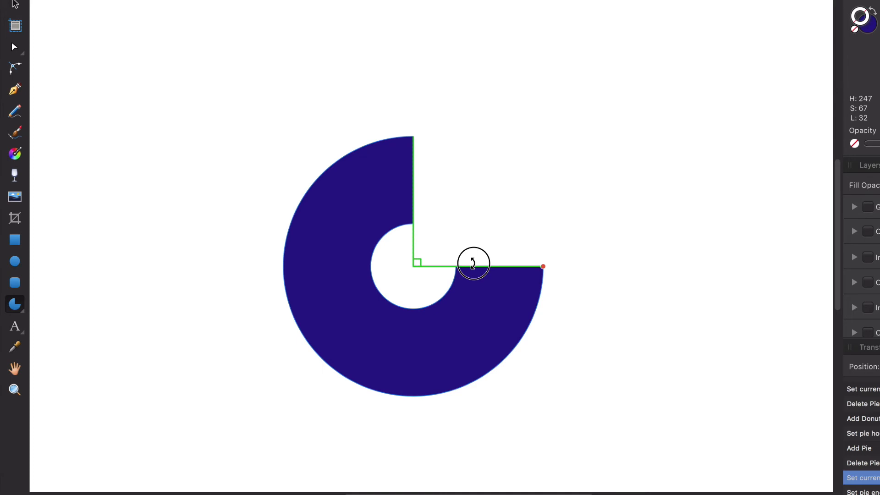
pyautogui.moveTo(474, 263); pyautogui.dragTo(472, 263)
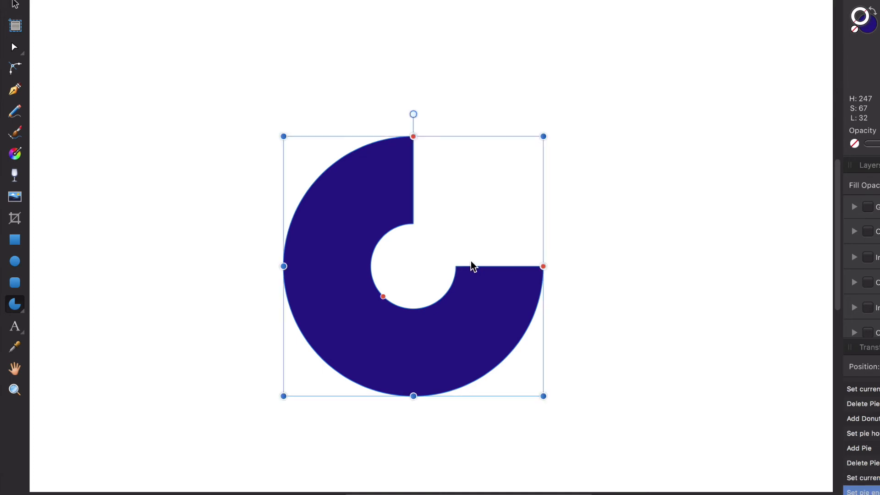
# Reselect the donut and enlarge its hole into a thinner ring
pyautogui.click(674, 296)
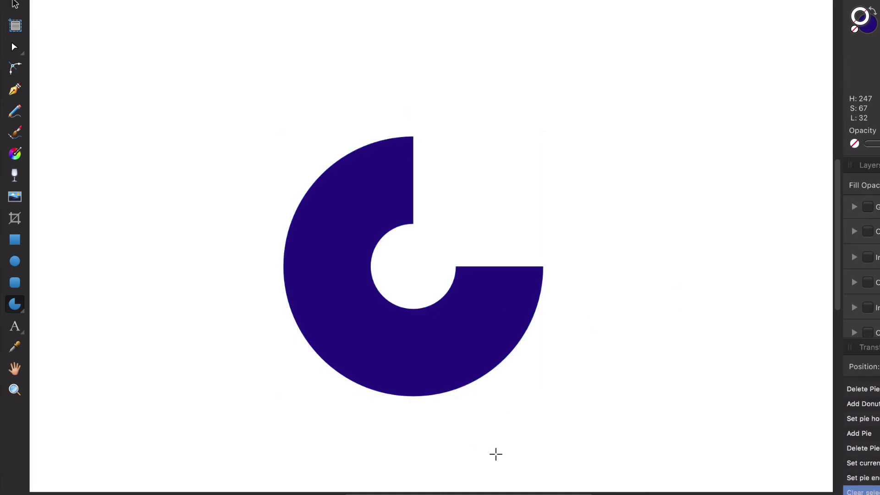
pyautogui.click(461, 373)
pyautogui.moveTo(382, 298); pyautogui.dragTo(340, 346)
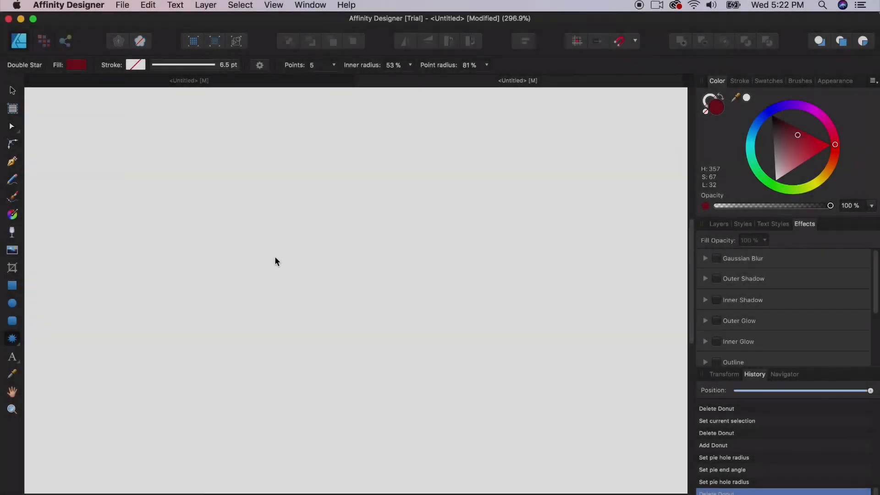
# Draw a double star and adjust its inner radius and secondary point length
pyautogui.moveTo(295, 222); pyautogui.dragTo(472, 415)
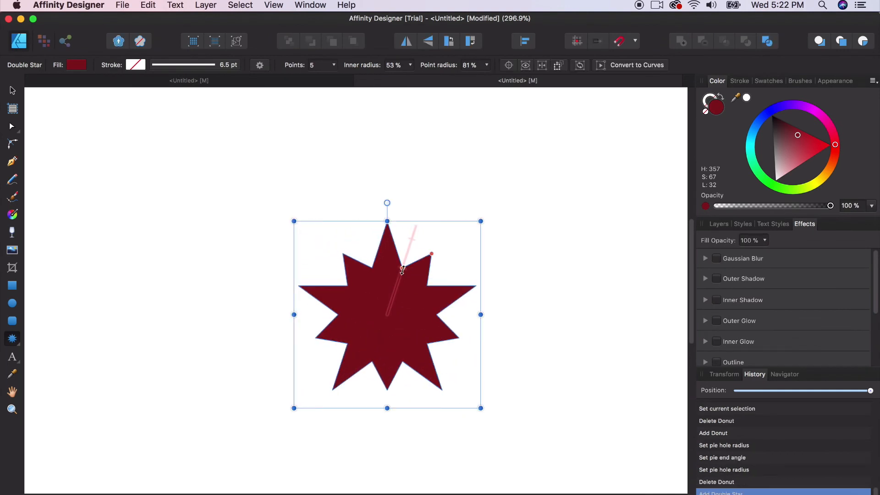
pyautogui.moveTo(401, 273)
pyautogui.mouseDown()
pyautogui.moveTo(407, 244)
pyautogui.moveTo(410, 260)
pyautogui.moveTo(461, 220)
pyautogui.mouseUp()
pyautogui.moveTo(449, 251); pyautogui.dragTo(445, 258)
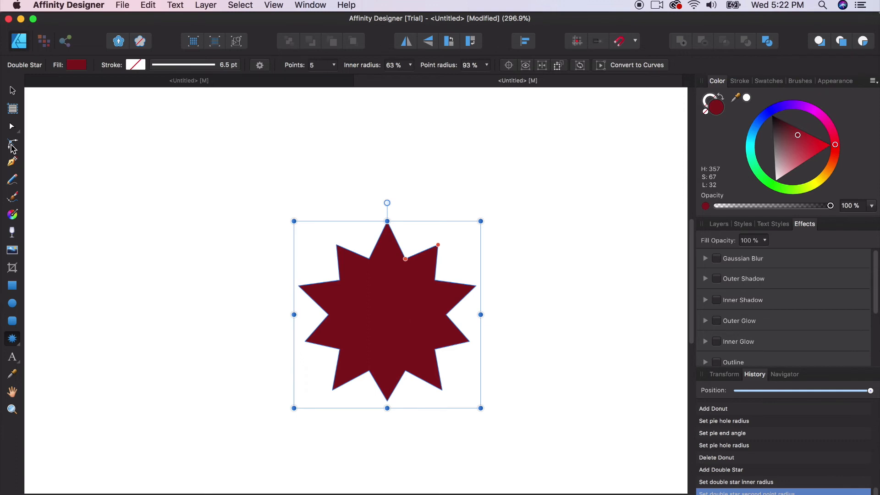
# Round all the double star's corners with the Corner Tool and move it up and left
pyautogui.click(13, 145)
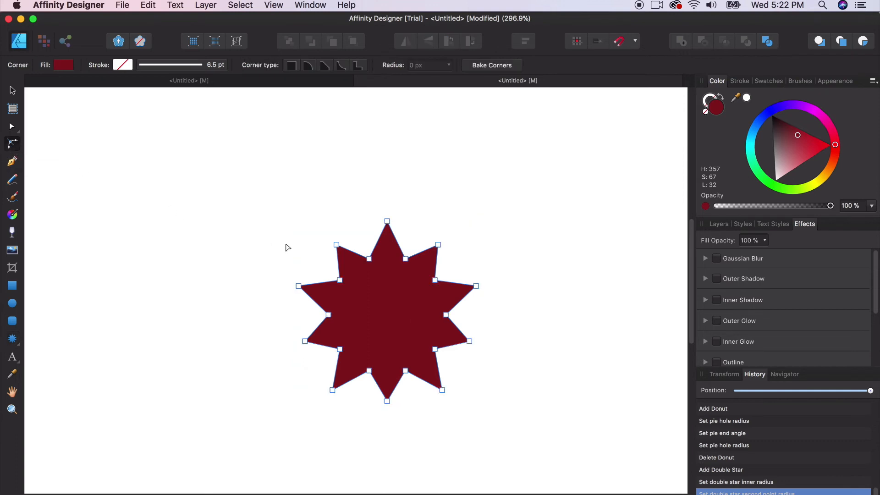
pyautogui.moveTo(261, 213); pyautogui.dragTo(602, 474)
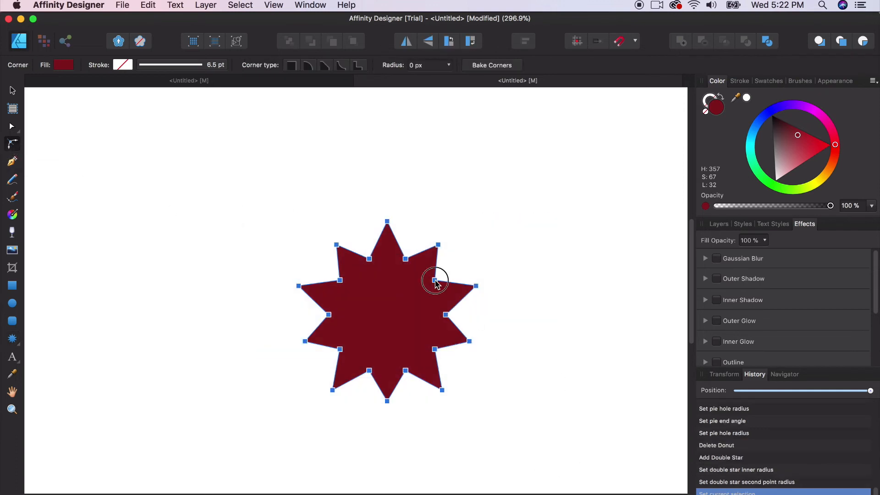
pyautogui.moveTo(435, 280); pyautogui.dragTo(443, 276)
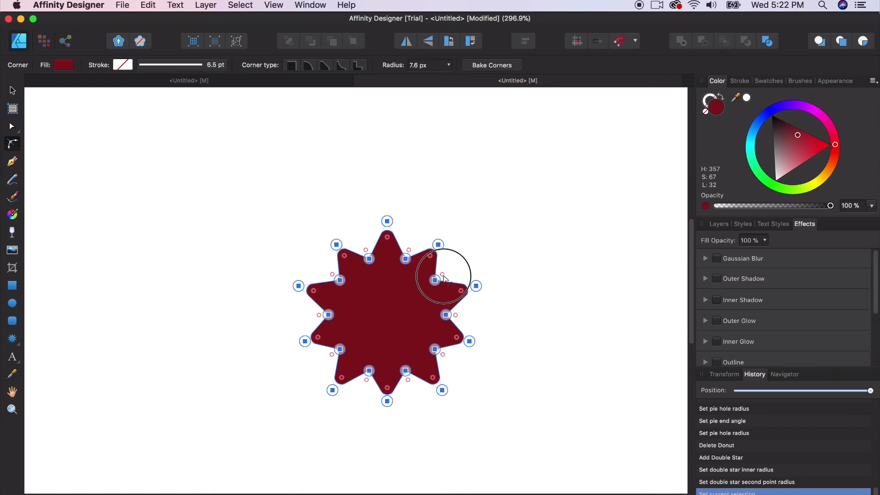
pyautogui.click(16, 92)
pyautogui.click(171, 183)
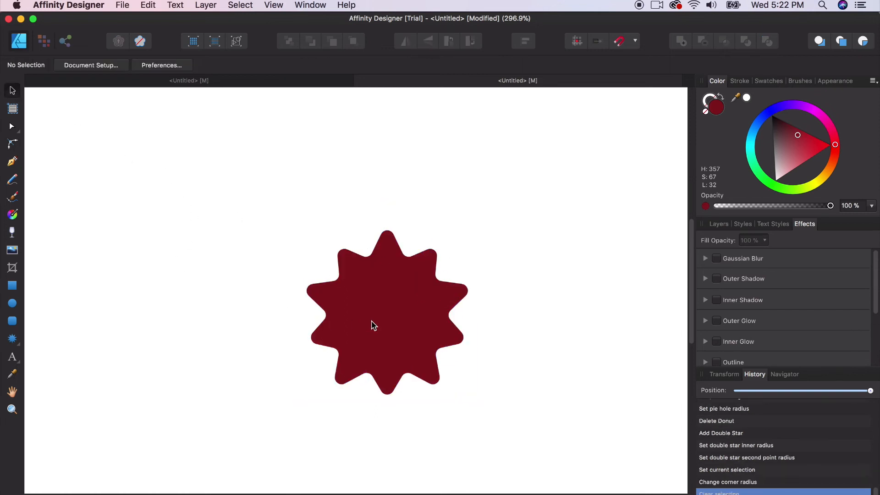
pyautogui.moveTo(372, 324); pyautogui.dragTo(261, 269)
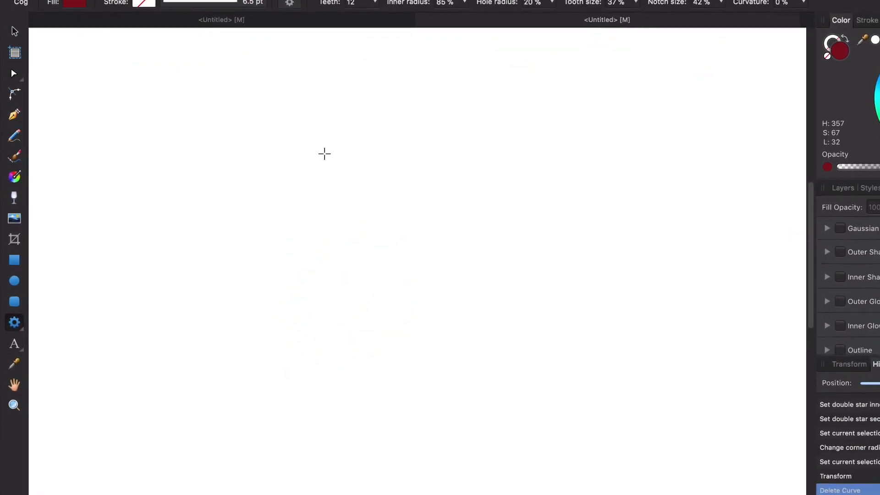
# Draw a twelve-tooth cog and taper its teeth
pyautogui.moveTo(324, 153); pyautogui.dragTo(591, 316)
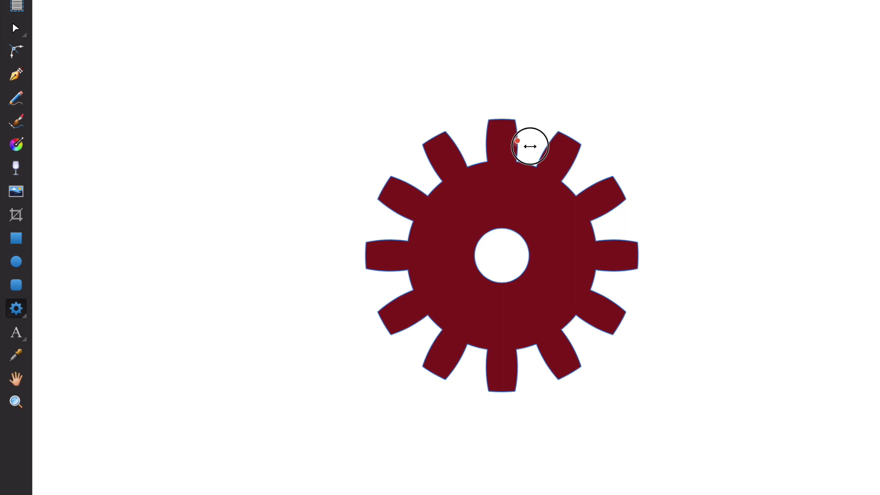
pyautogui.moveTo(529, 146)
pyautogui.mouseDown()
pyautogui.moveTo(526, 164)
pyautogui.moveTo(498, 118)
pyautogui.moveTo(513, 125)
pyautogui.mouseUp()
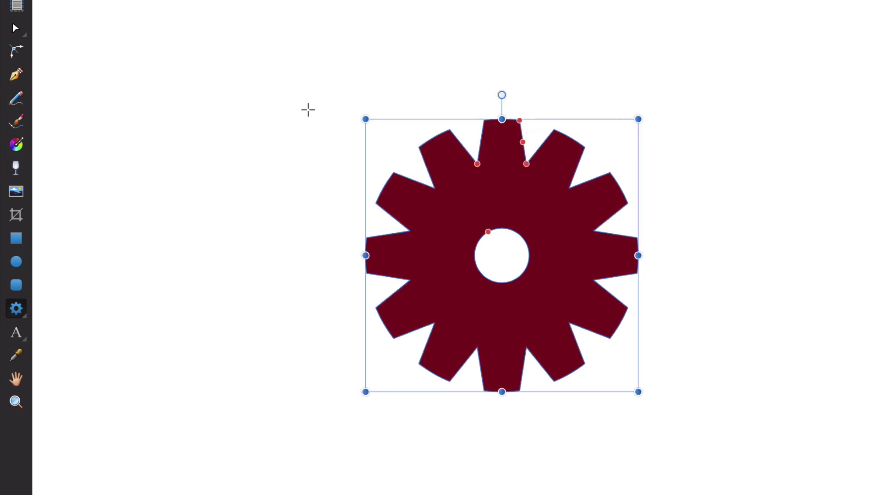
pyautogui.click(17, 52)
# Select all the cog's nodes with the Corner Tool and round them into wavy curves
pyautogui.moveTo(247, 77); pyautogui.dragTo(739, 430)
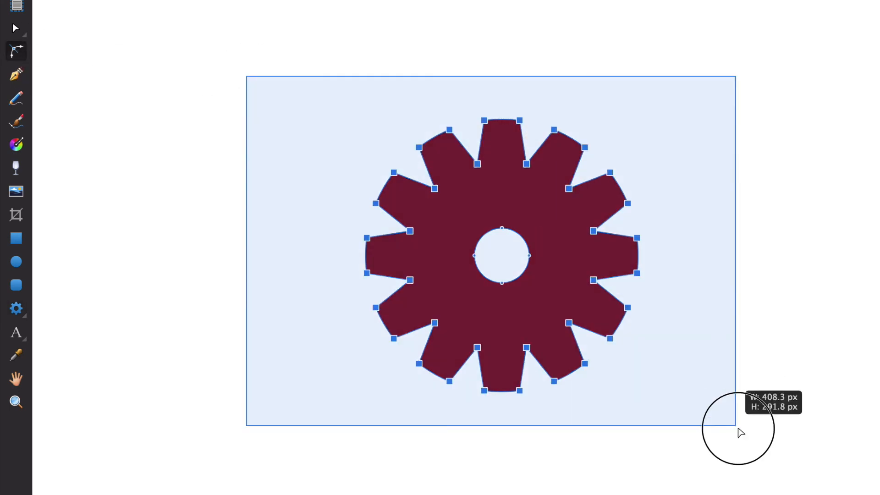
pyautogui.moveTo(573, 201)
pyautogui.mouseDown()
pyautogui.moveTo(581, 182)
pyautogui.moveTo(574, 160)
pyautogui.mouseUp()
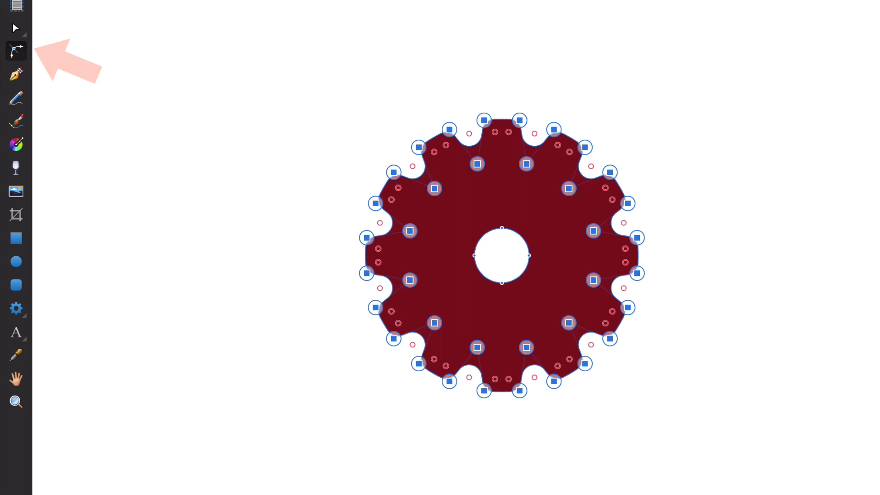
pyautogui.press('v')
pyautogui.click(309, 324)
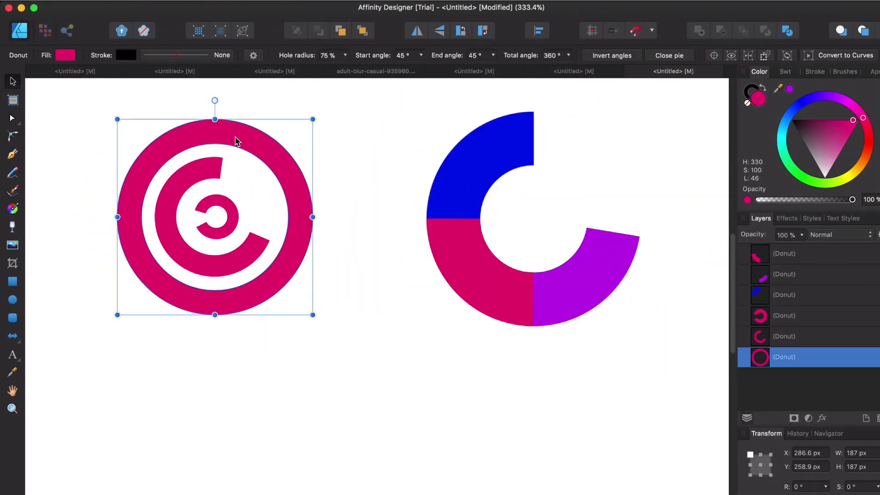
# Rotate the outer donut's opening so it faces the bottom
pyautogui.moveTo(255, 144); pyautogui.dragTo(283, 289)
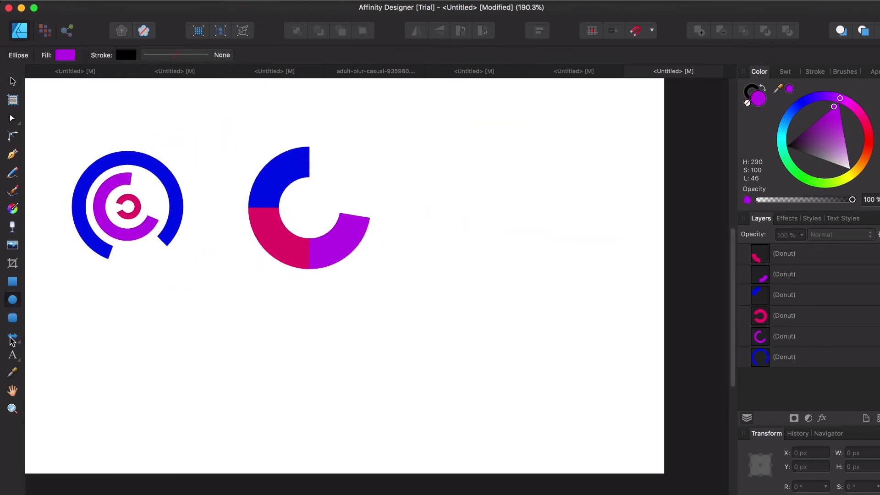
# Draw a cog to the right of the donuts and fill it blue
pyautogui.click(13, 318)
pyautogui.moveTo(472, 181); pyautogui.dragTo(560, 267)
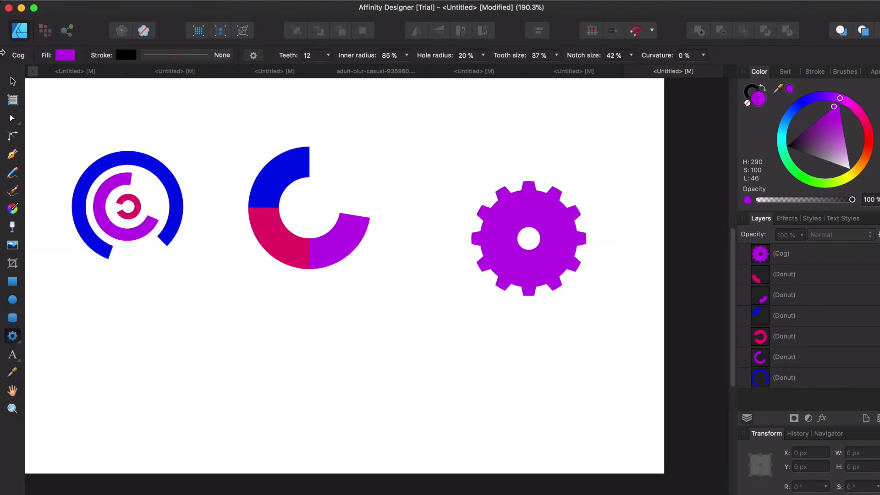
pyautogui.press('v')
pyautogui.click(506, 207)
pyautogui.click(808, 103)
# Widen the cog's hole with shallower teeth, then convert it to editable curves
pyautogui.click(504, 206)
pyautogui.moveTo(512, 206)
pyautogui.mouseDown()
pyautogui.moveTo(522, 172)
pyautogui.moveTo(505, 162)
pyautogui.moveTo(475, 166)
pyautogui.mouseUp()
pyautogui.hotkey('ctrl', 'Return')
pyautogui.press('c')
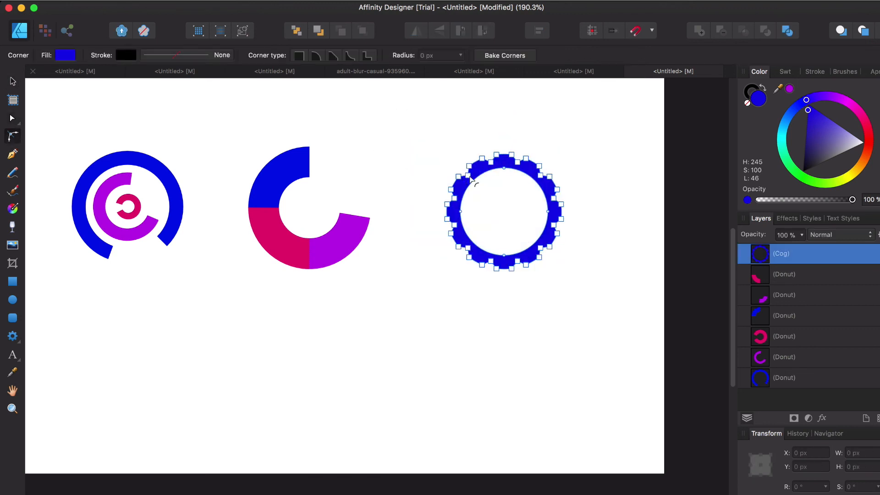